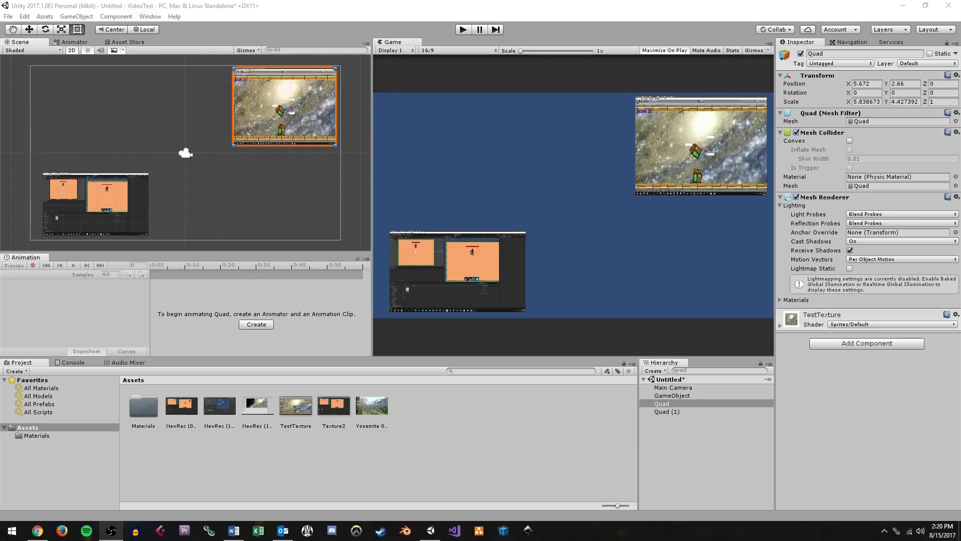
# Run the scene to preview the old picture-in-picture video quads
pyautogui.click(464, 30)
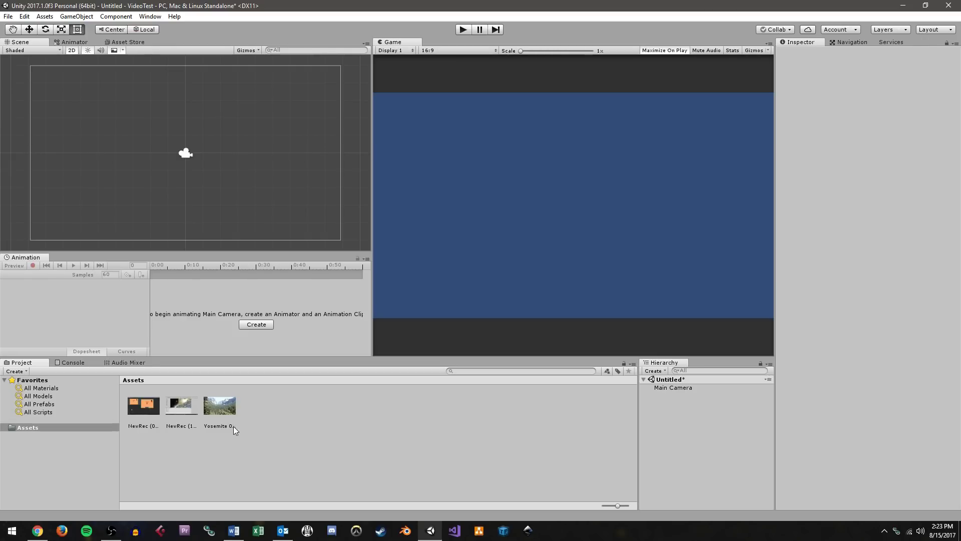
pyautogui.click(153, 409)
pyautogui.click(176, 404)
pyautogui.click(227, 405)
pyautogui.click(180, 406)
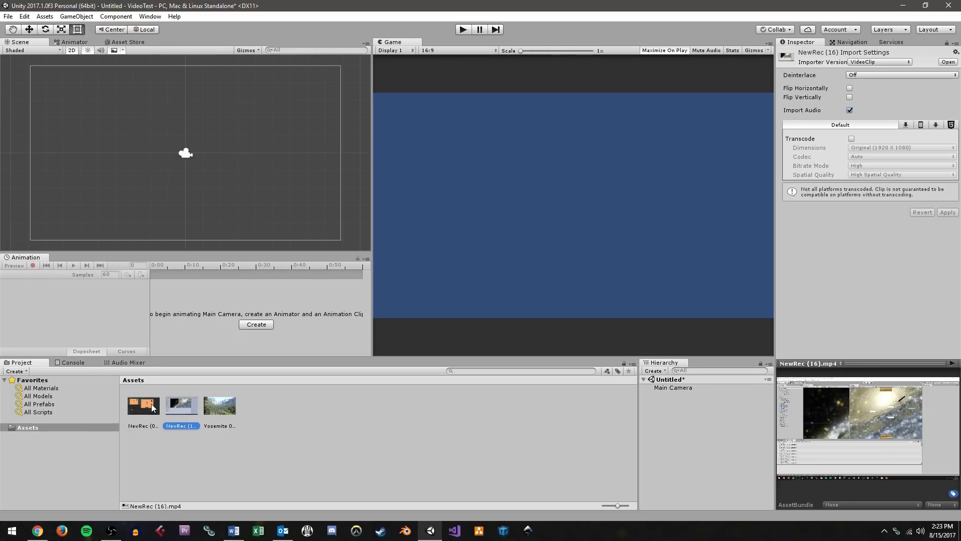
pyautogui.click(153, 408)
pyautogui.click(273, 462)
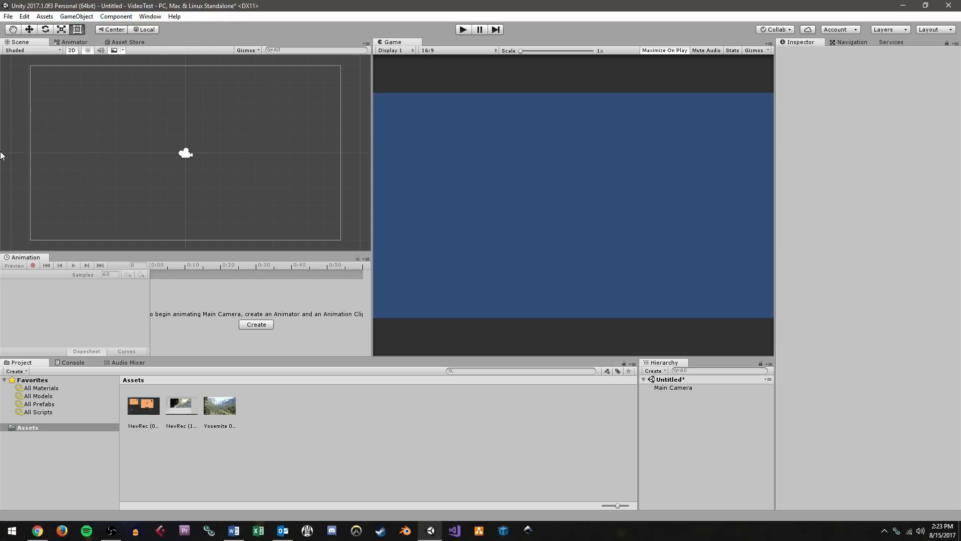
pyautogui.click(38, 530)
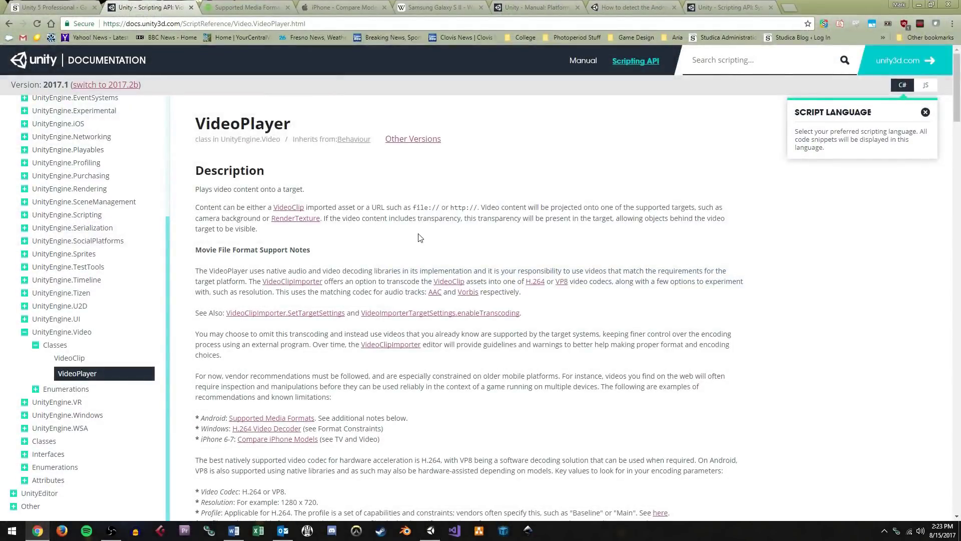
# Scroll the VideoPlayer scripting reference and follow its Supported Media Formats link
pyautogui.scroll(-2, 471, 255)
pyautogui.scroll(2, 507, 266)
pyautogui.scroll(-1, 516, 258)
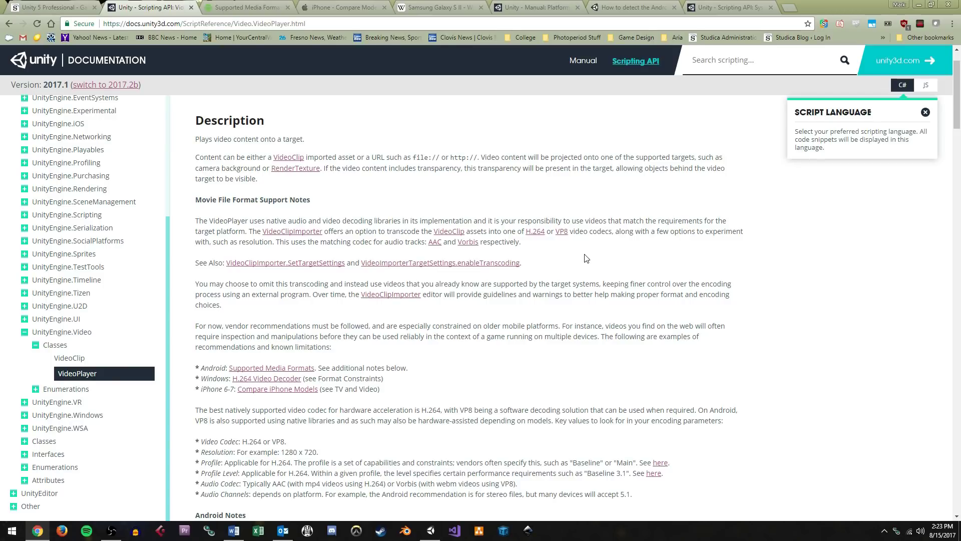
pyautogui.click(307, 23)
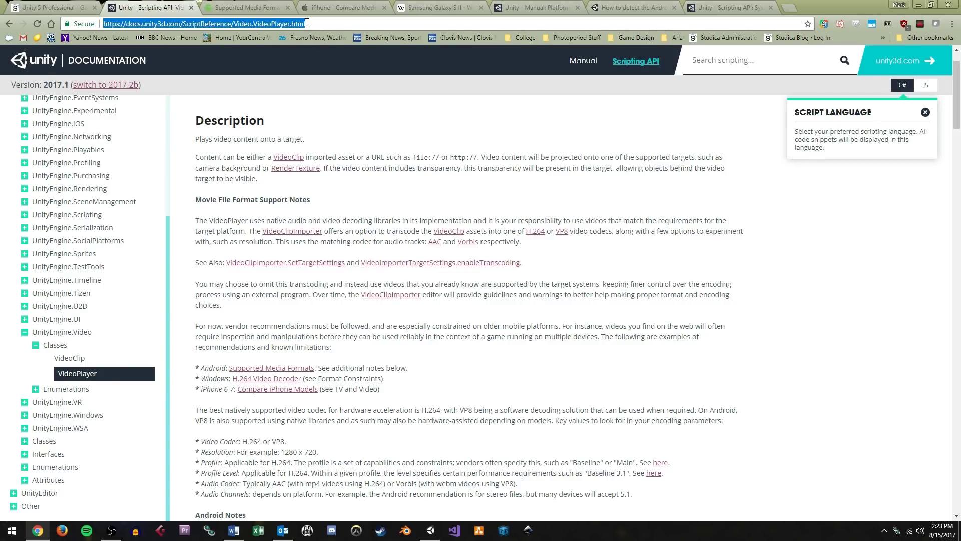
pyautogui.click(383, 333)
pyautogui.click(300, 370)
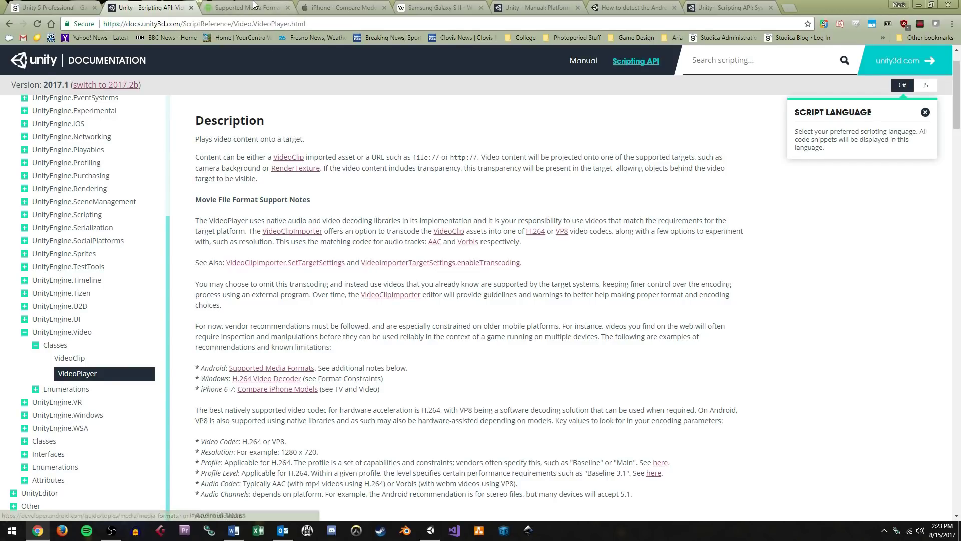
# Compare the Android supported media formats with the iPhone comparison page's TV and Video specs
pyautogui.scroll(15, 406, 319)
pyautogui.scroll(-3, 414, 323)
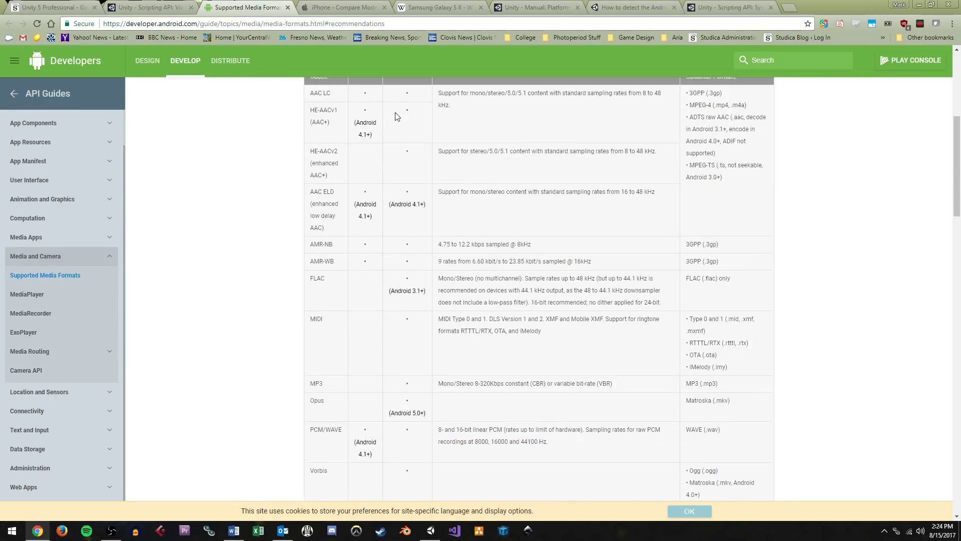
pyautogui.hotkey('ctrl', 'Tab')
pyautogui.scroll(1, 394, 328)
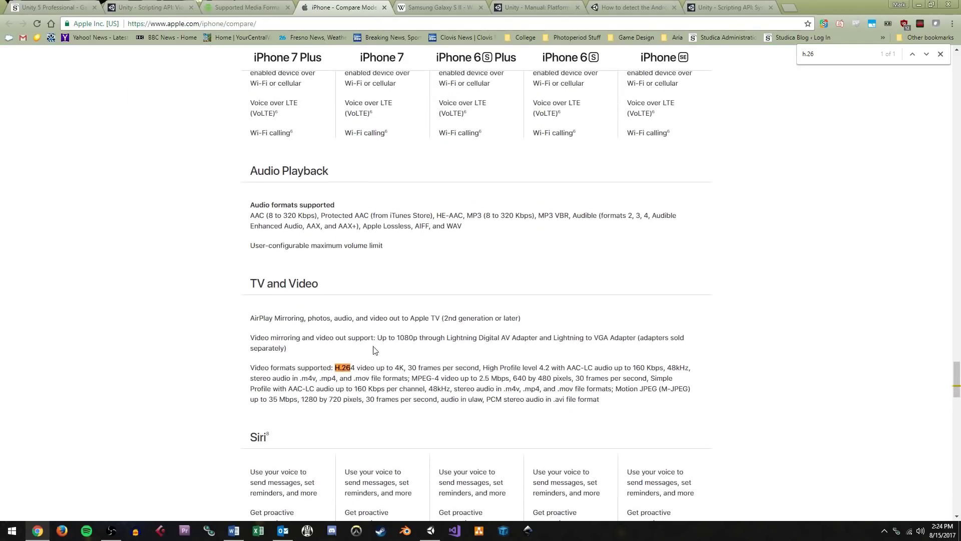
pyautogui.moveTo(652, 414); pyautogui.dragTo(258, 308)
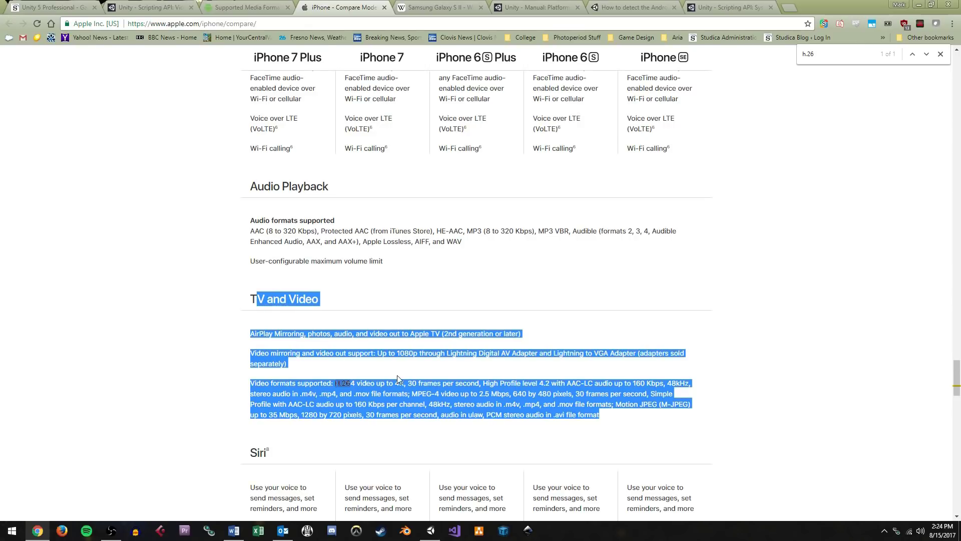
pyautogui.click(245, 7)
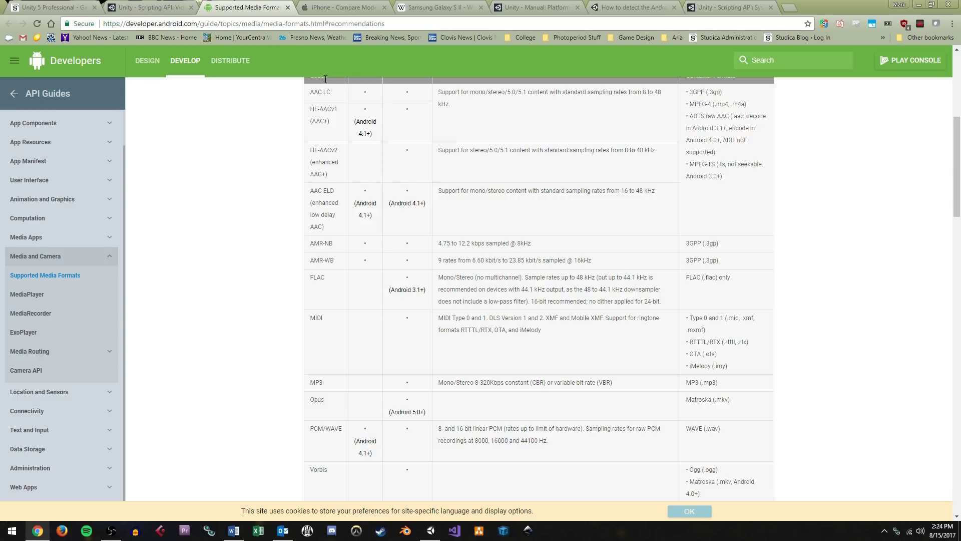
# Go back to the Unity VideoPlayer docs, then minimize Chrome to return to Unity
pyautogui.scroll(2, 292, 135)
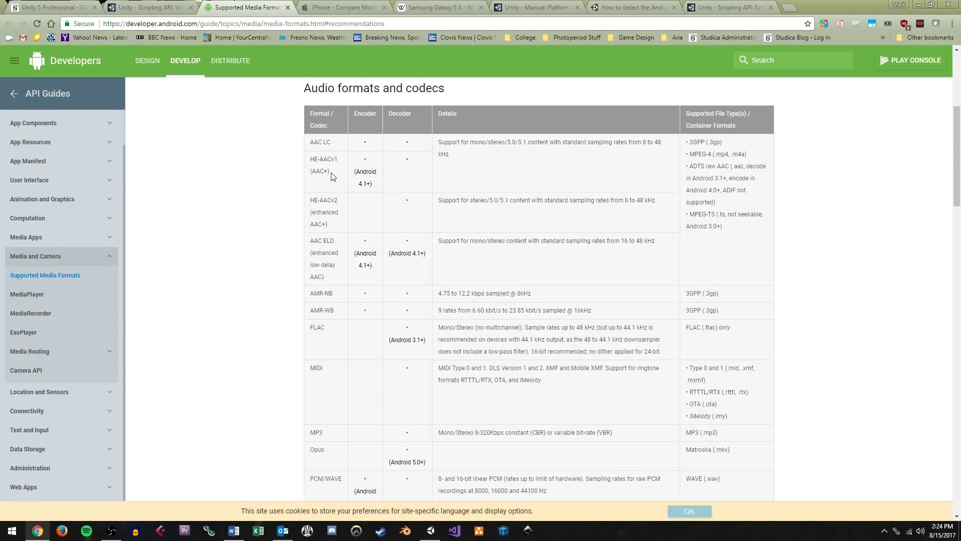
pyautogui.click(149, 6)
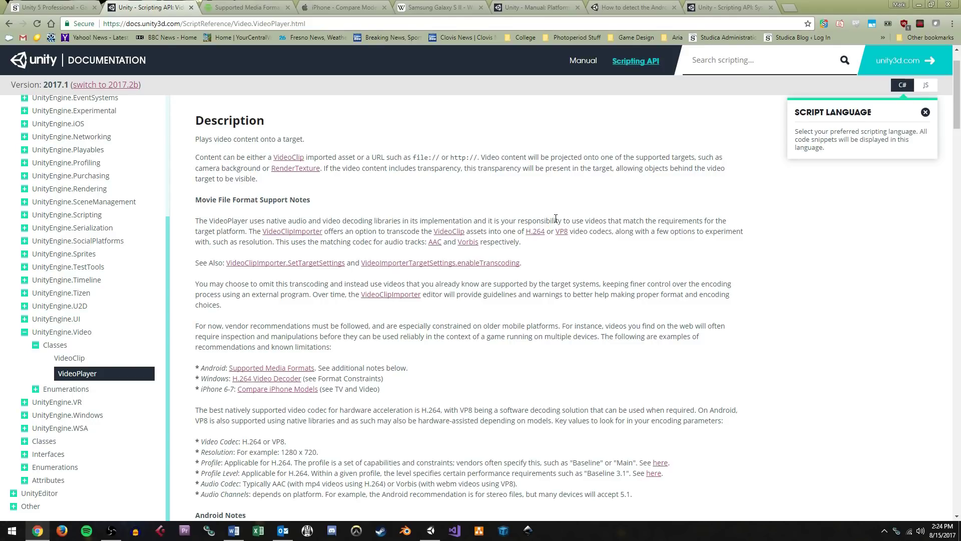
pyautogui.scroll(-1, 556, 219)
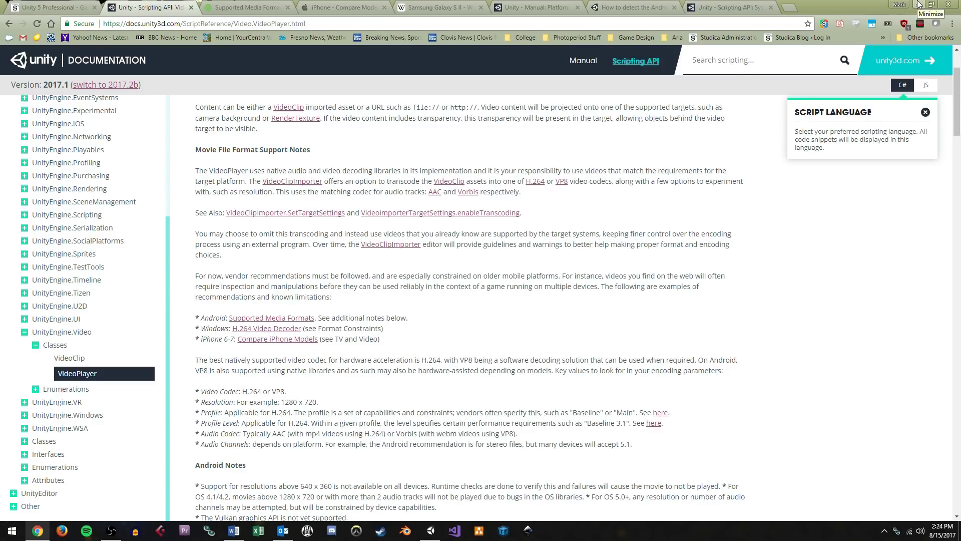
pyautogui.click(919, 4)
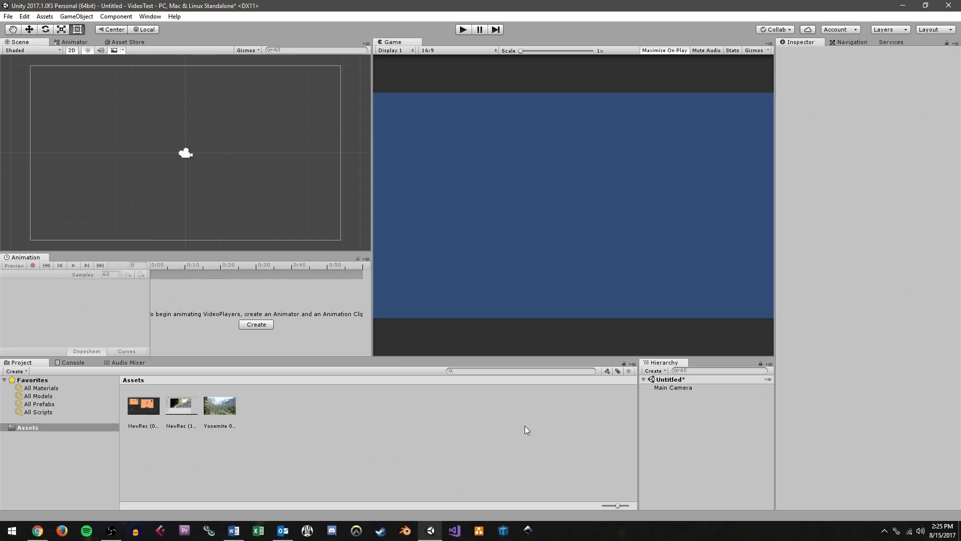
# Create an empty GameObject named VideoPlayers
pyautogui.click(405, 387)
pyautogui.click(76, 16)
pyautogui.click(75, 22)
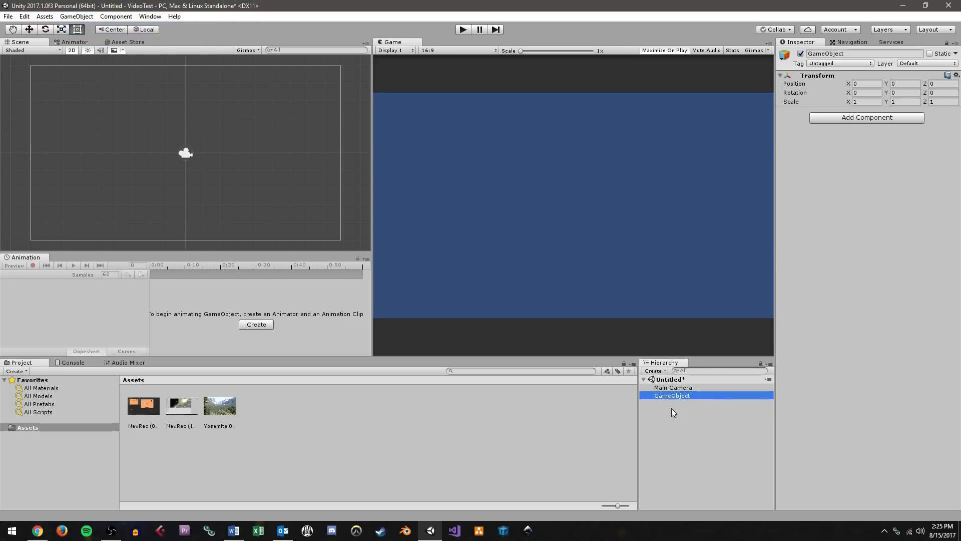
pyautogui.click(676, 395)
pyautogui.write('VidePlayers')
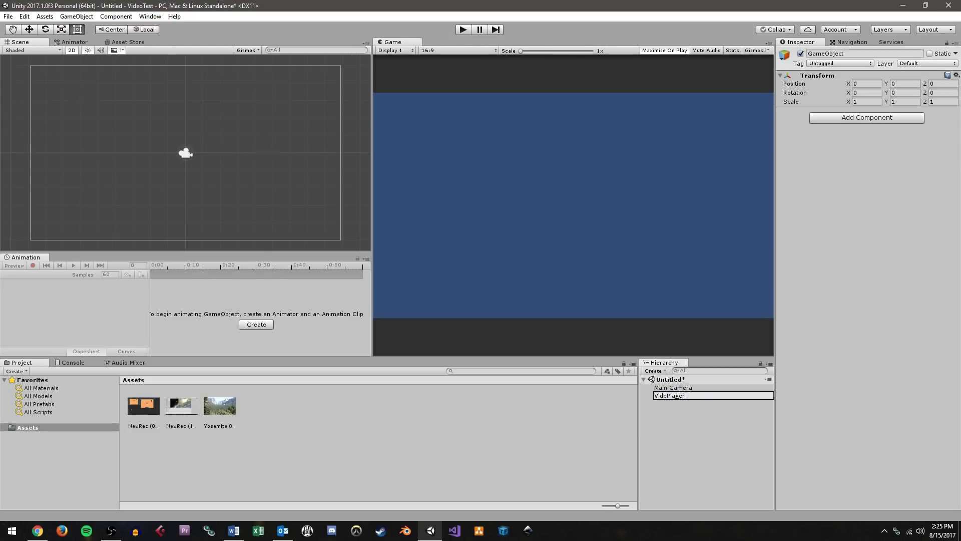
pyautogui.press('BackSpace')
pyautogui.press('BackSpace')
pyautogui.press('BackSpace')
pyautogui.press('BackSpace')
pyautogui.press('BackSpace')
pyautogui.press('BackSpace')
pyautogui.press('BackSpace')
pyautogui.press('BackSpace')
pyautogui.press('BackSpace')
pyautogui.press('BackSpace')
pyautogui.write('VideoPlayers')
pyautogui.press('Return')
# Add three empty child objects under VideoPlayers
pyautogui.rightClick(677, 395)
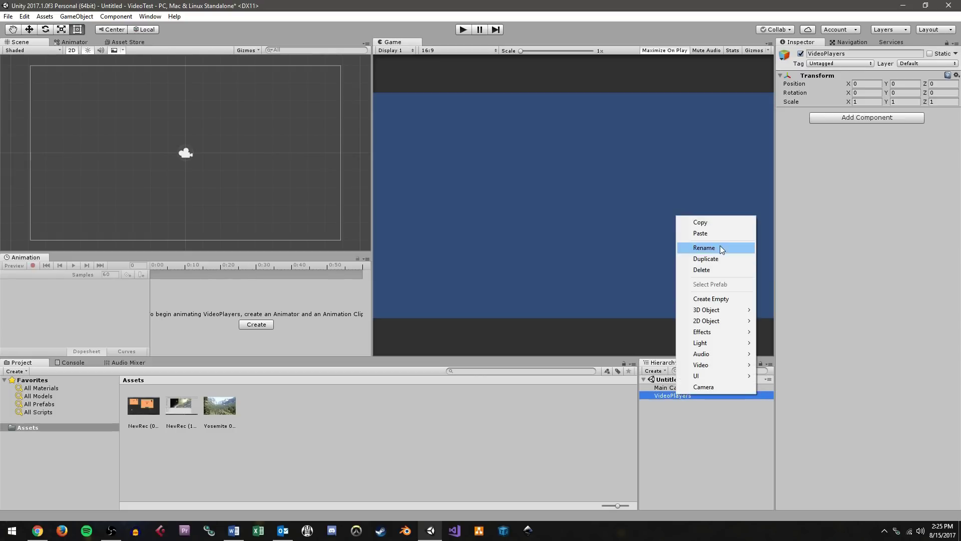
pyautogui.click(725, 299)
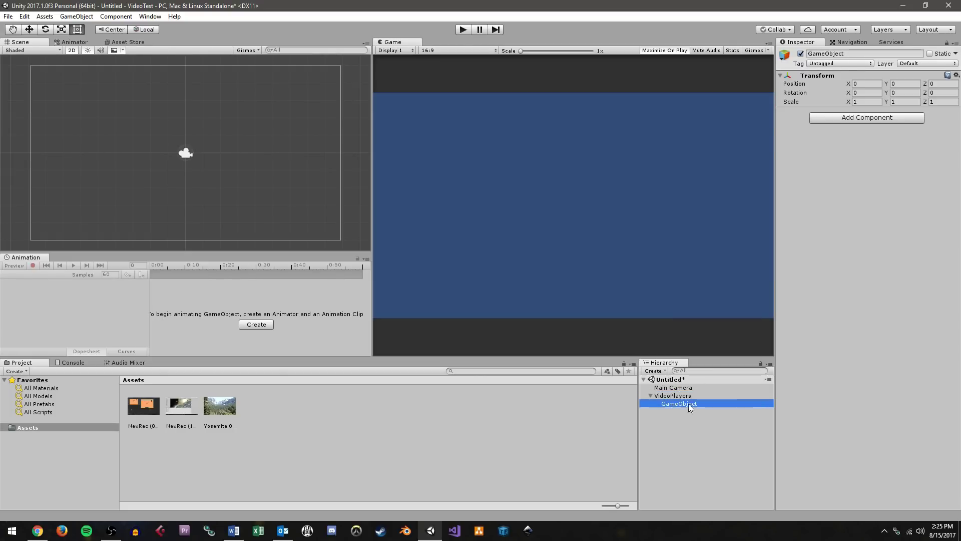
pyautogui.rightClick(689, 398)
pyautogui.click(740, 300)
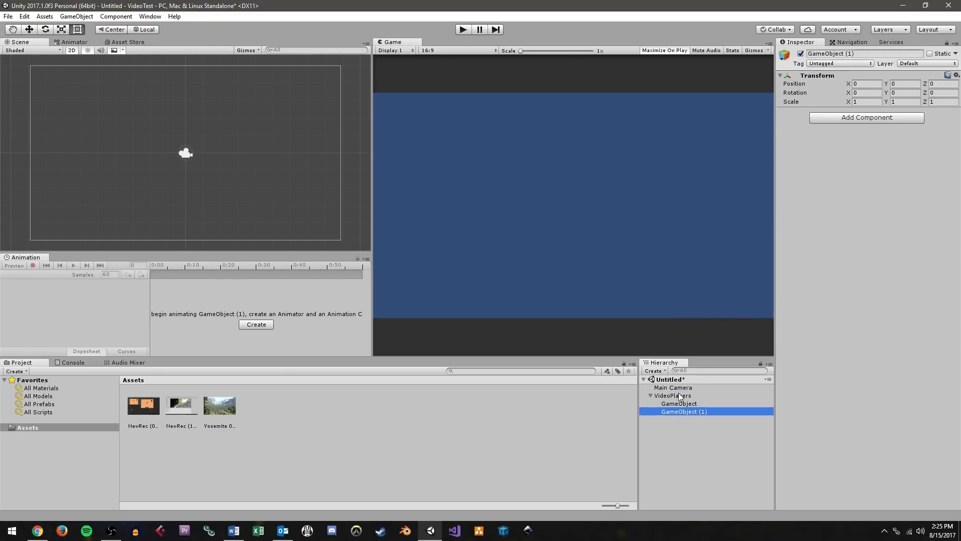
pyautogui.rightClick(680, 397)
pyautogui.click(733, 300)
# Rename the first two children Player1 and Player2
pyautogui.click(703, 403)
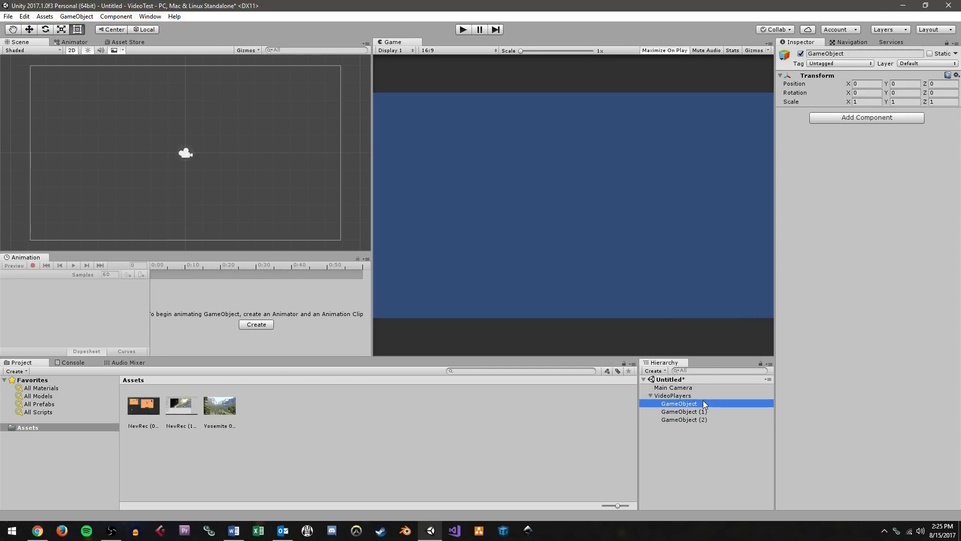
pyautogui.click(835, 53)
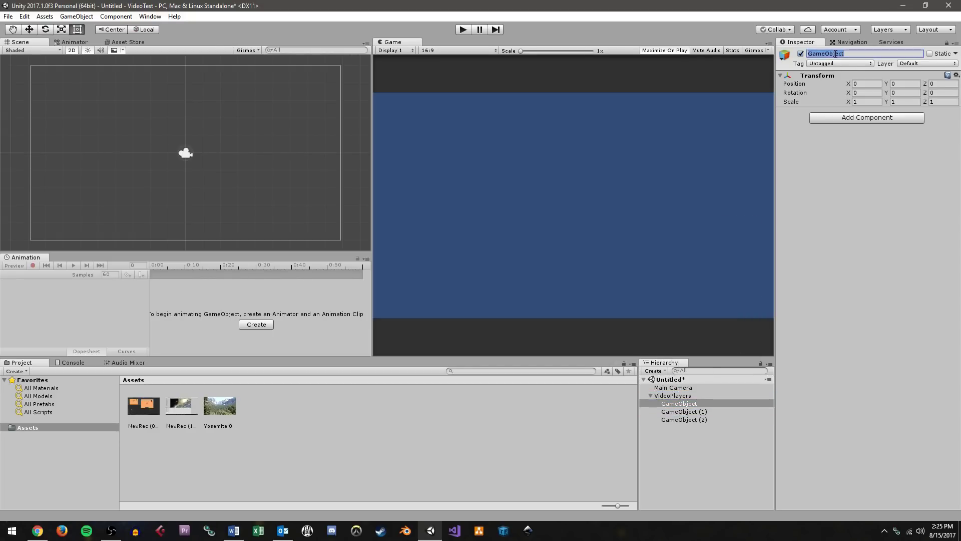
pyautogui.write('Player1')
pyautogui.press('Return')
pyautogui.click(711, 411)
pyautogui.click(850, 53)
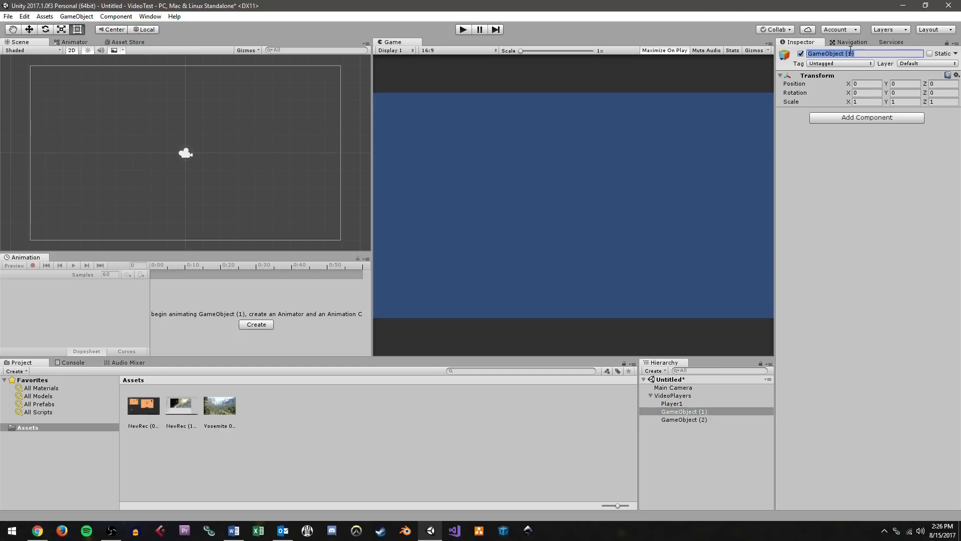
pyautogui.write('Player2')
pyautogui.click(705, 411)
pyautogui.click(850, 54)
pyautogui.write('Player2')
pyautogui.press('Return')
# Rename the third child Background, then select Player1
pyautogui.click(711, 419)
pyautogui.click(856, 54)
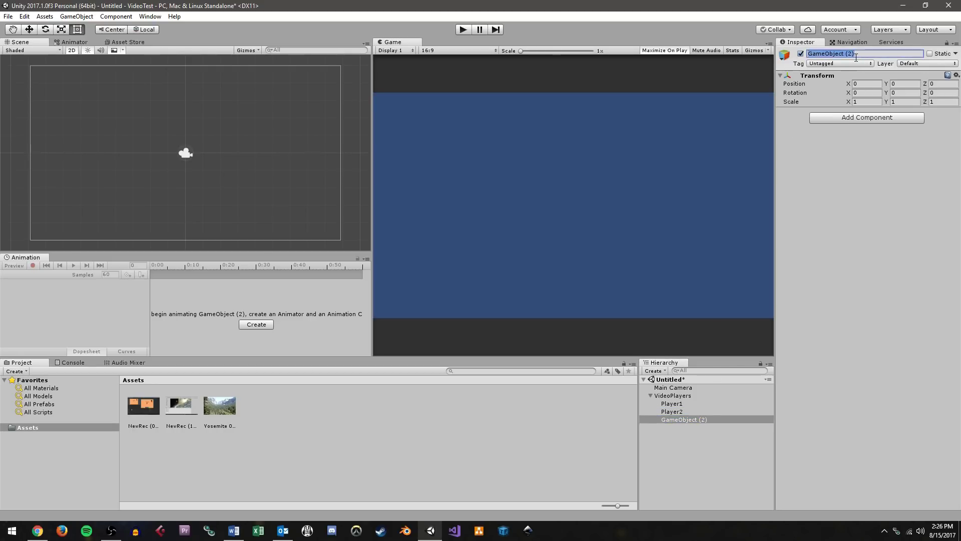
pyautogui.write('Background')
pyautogui.press('Return')
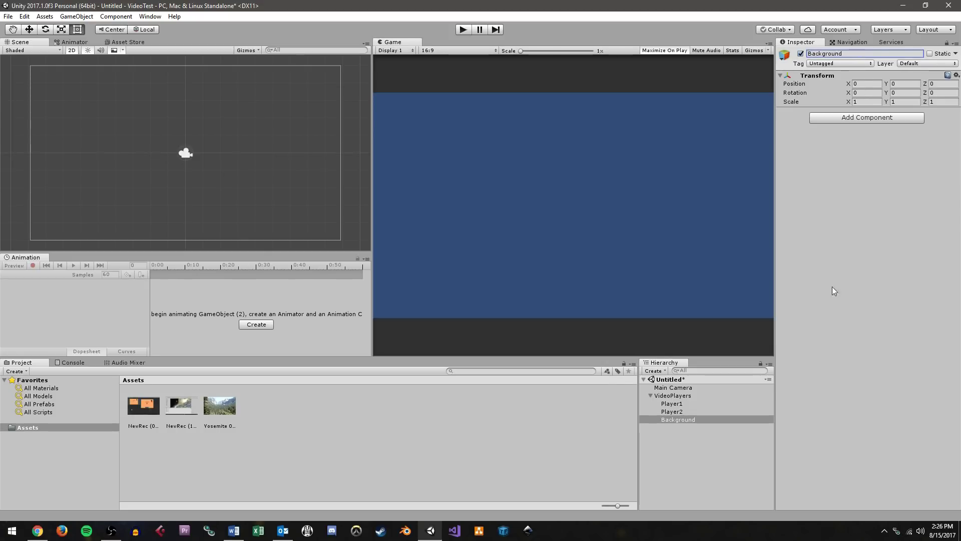
pyautogui.click(702, 409)
pyautogui.click(704, 403)
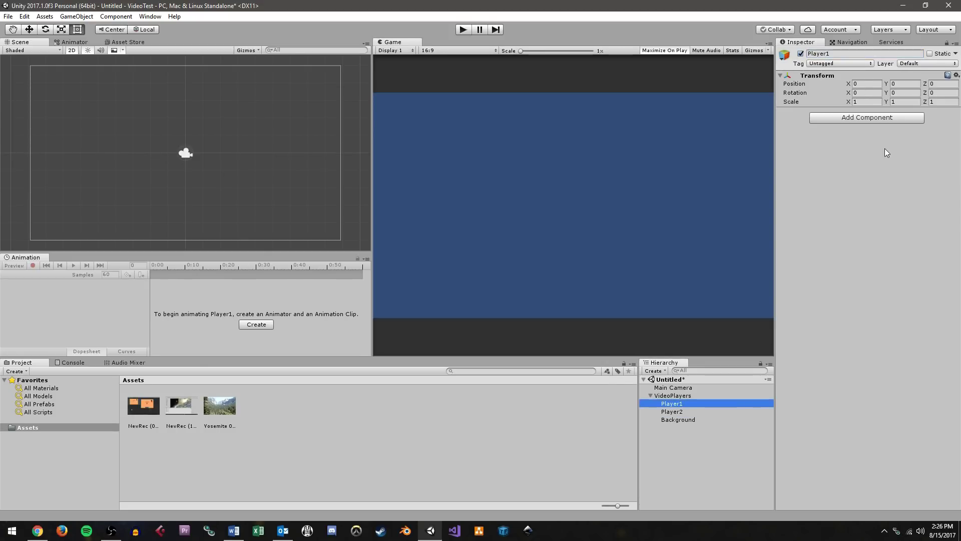
# Add a Video Player component to Player1
pyautogui.click(885, 118)
pyautogui.write('video')
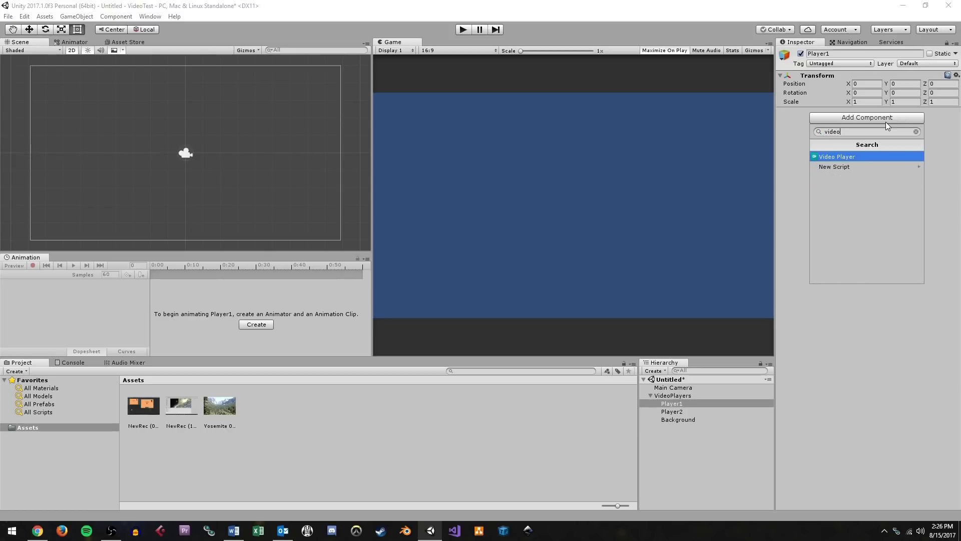
pyautogui.press('Return')
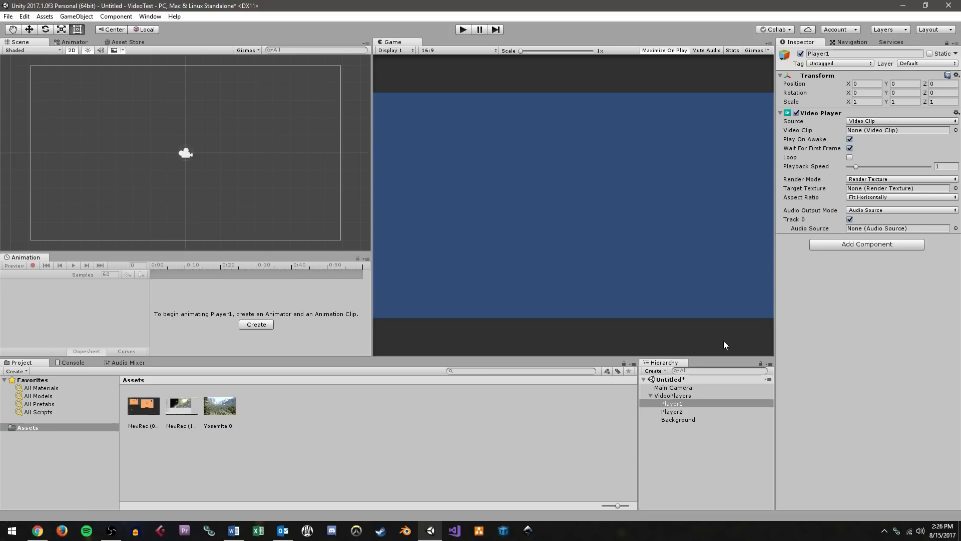
pyautogui.click(676, 411)
pyautogui.click(686, 403)
pyautogui.click(686, 412)
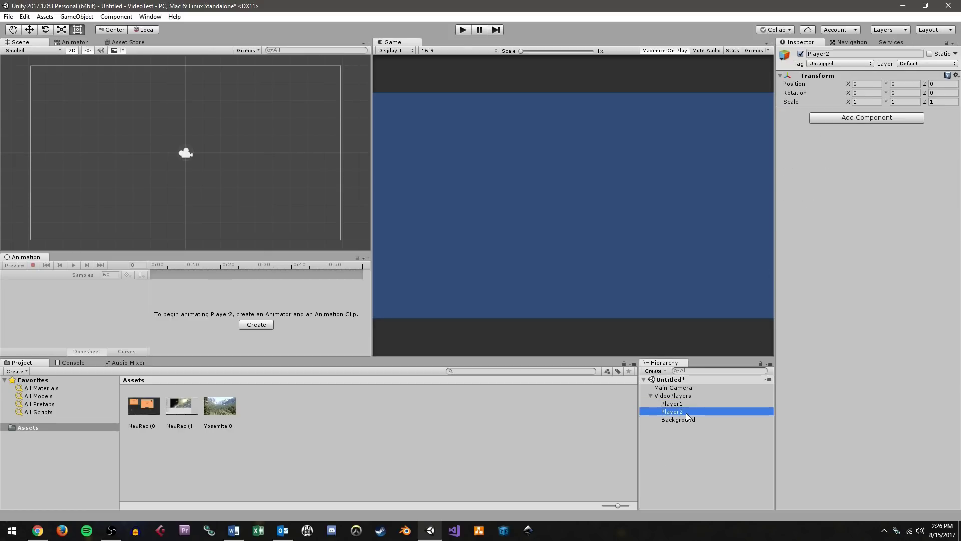
# Add Video Player components to Player2 and Background, then select Player1
pyautogui.click(856, 121)
pyautogui.press('Return')
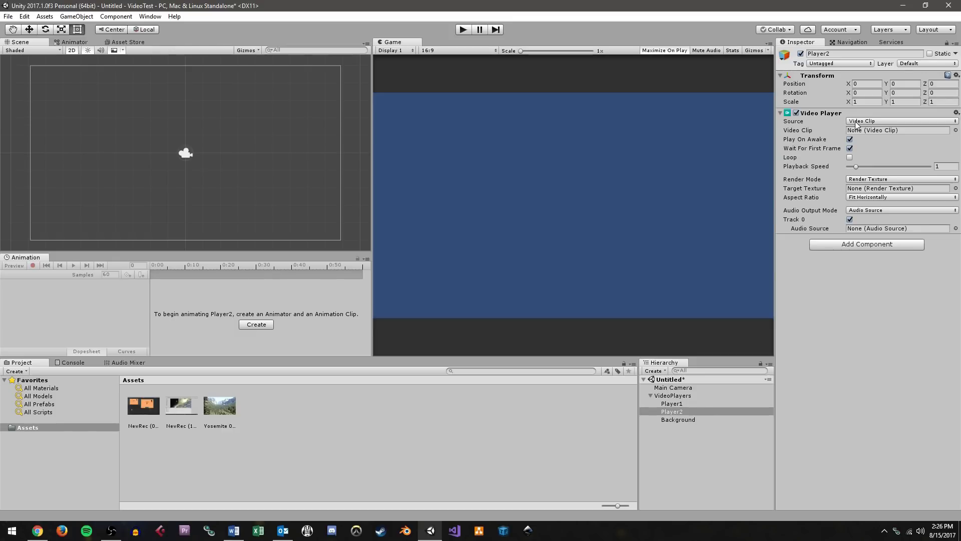
pyautogui.click(701, 419)
pyautogui.click(895, 117)
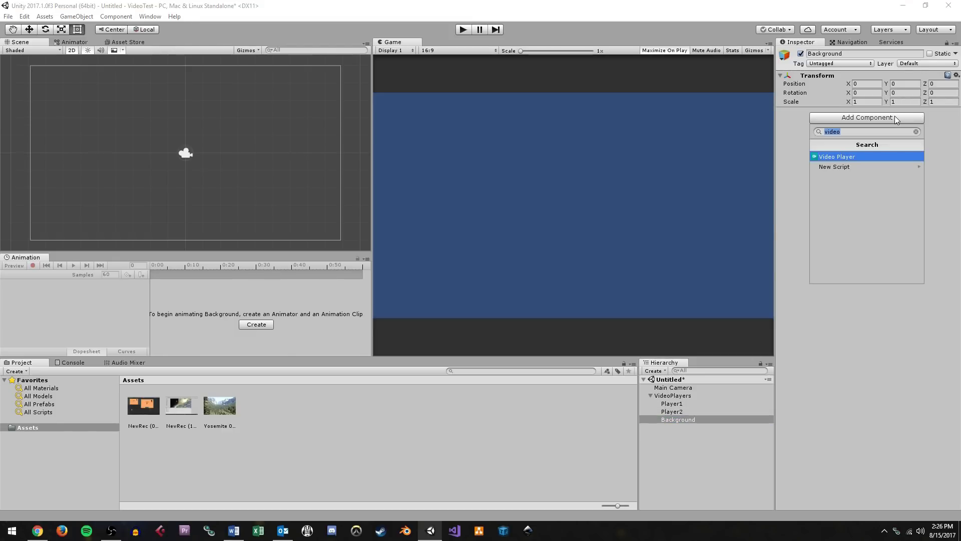
pyautogui.press('Return')
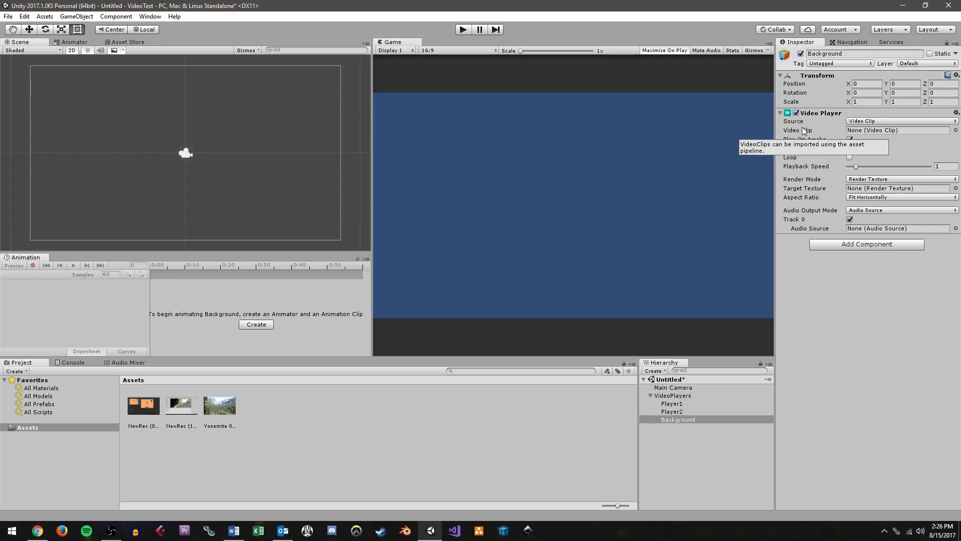
pyautogui.click(675, 395)
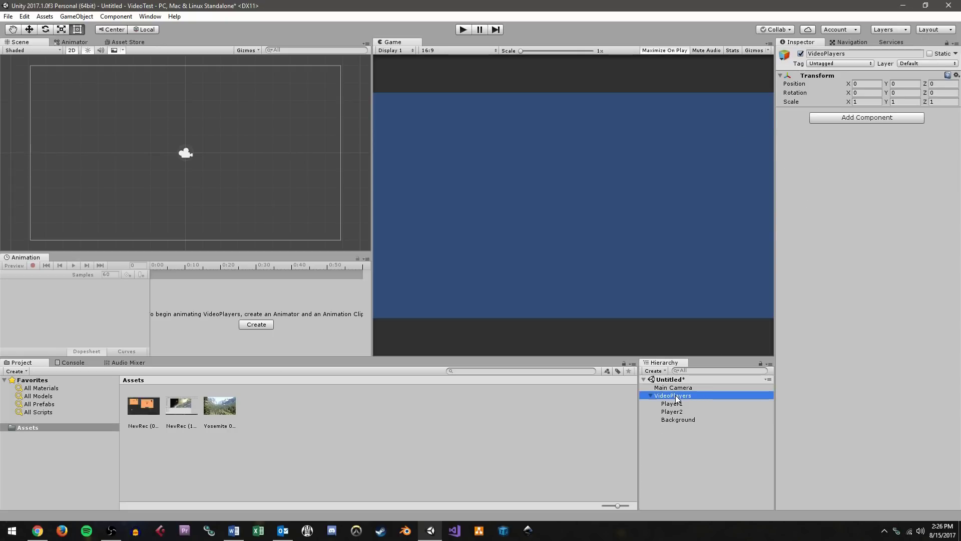
pyautogui.click(672, 405)
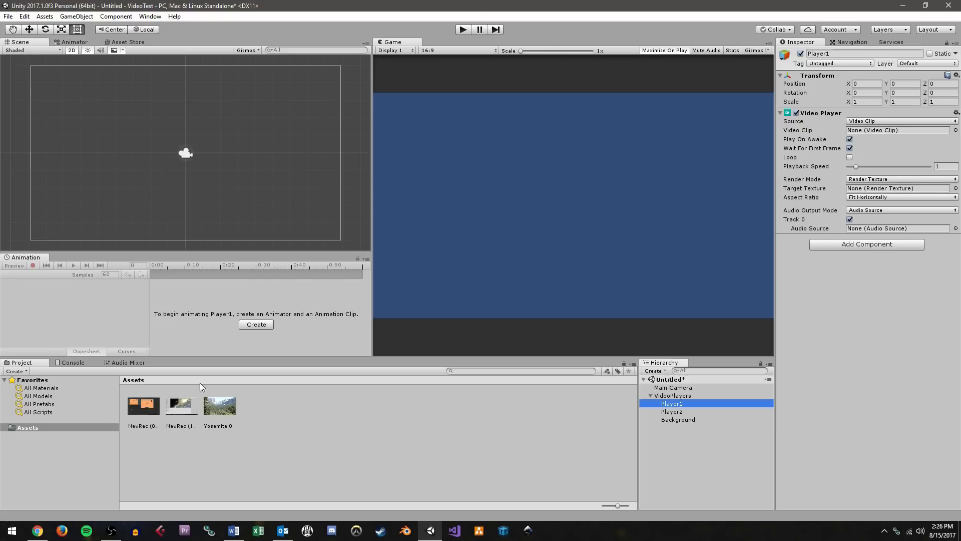
# Put NewRec (16) in Player1's Video Clip field and Yosemite 002 in Background's
pyautogui.moveTo(180, 409); pyautogui.dragTo(539, 433)
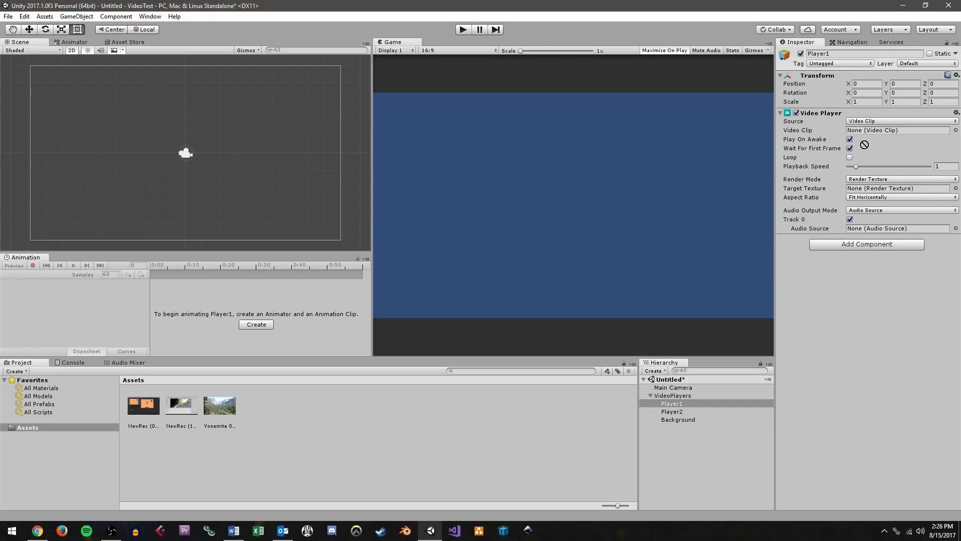
pyautogui.moveTo(865, 144); pyautogui.dragTo(869, 131)
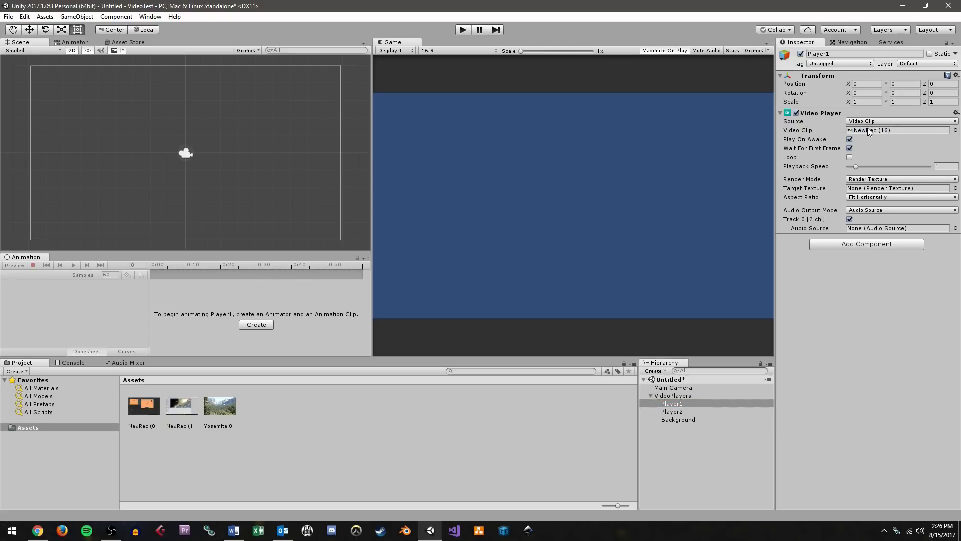
pyautogui.click(671, 411)
pyautogui.moveTo(144, 406); pyautogui.dragTo(894, 134)
pyautogui.click(678, 419)
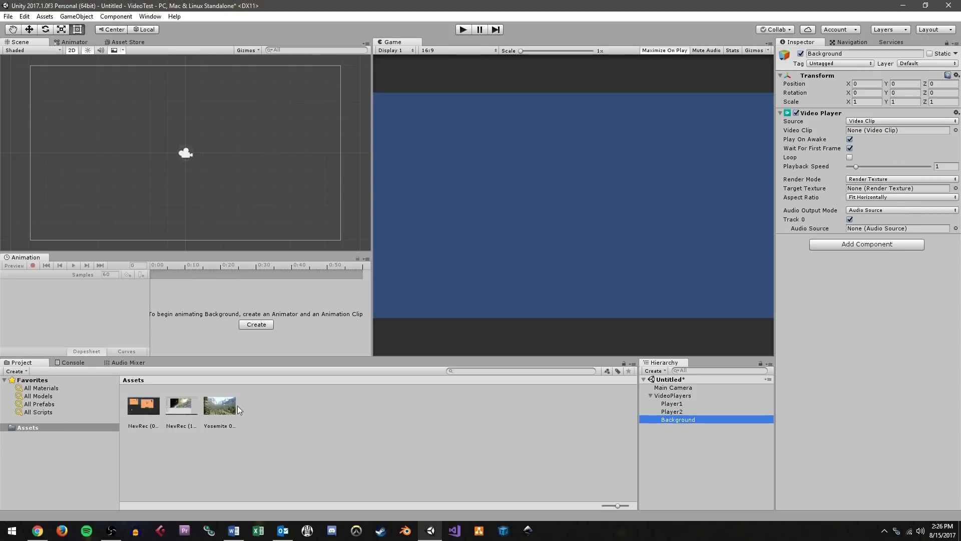
pyautogui.moveTo(233, 407); pyautogui.dragTo(916, 137)
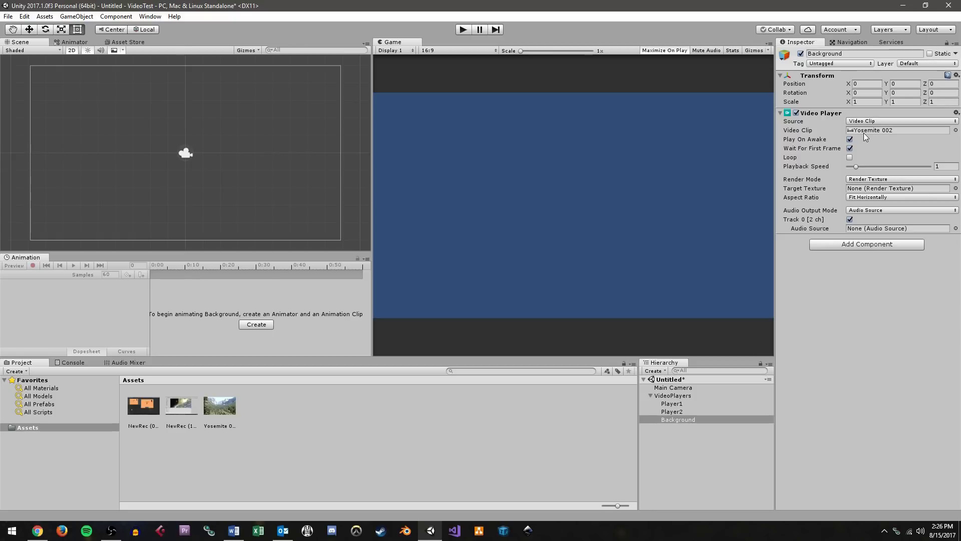
pyautogui.click(672, 404)
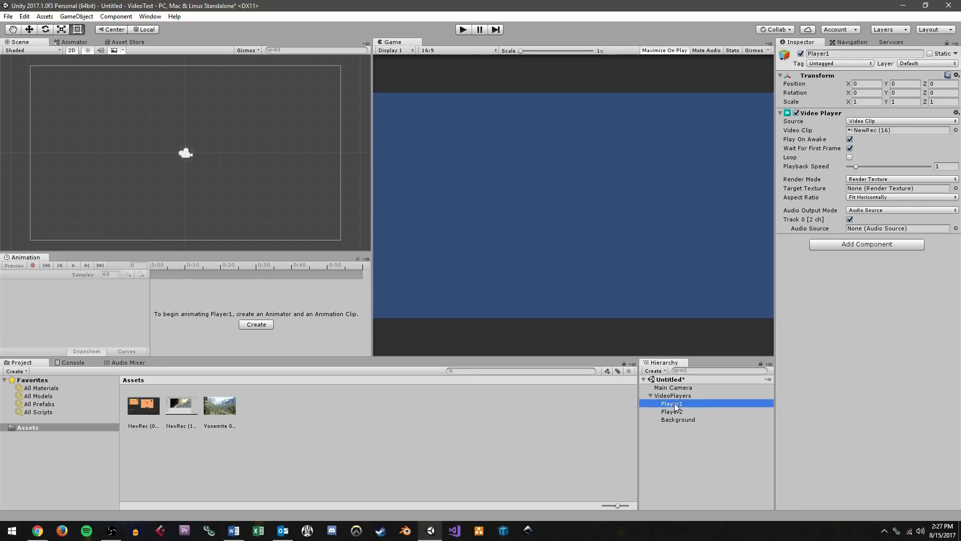
pyautogui.click(671, 420)
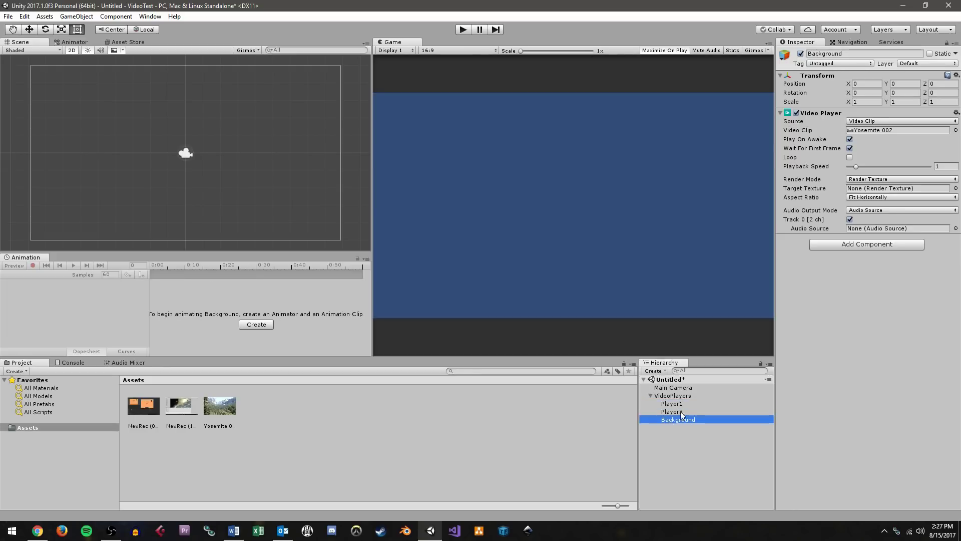
# Set Background's Render Mode to Camera Far Plane on Main Camera, then preview it in Play mode
pyautogui.click(856, 180)
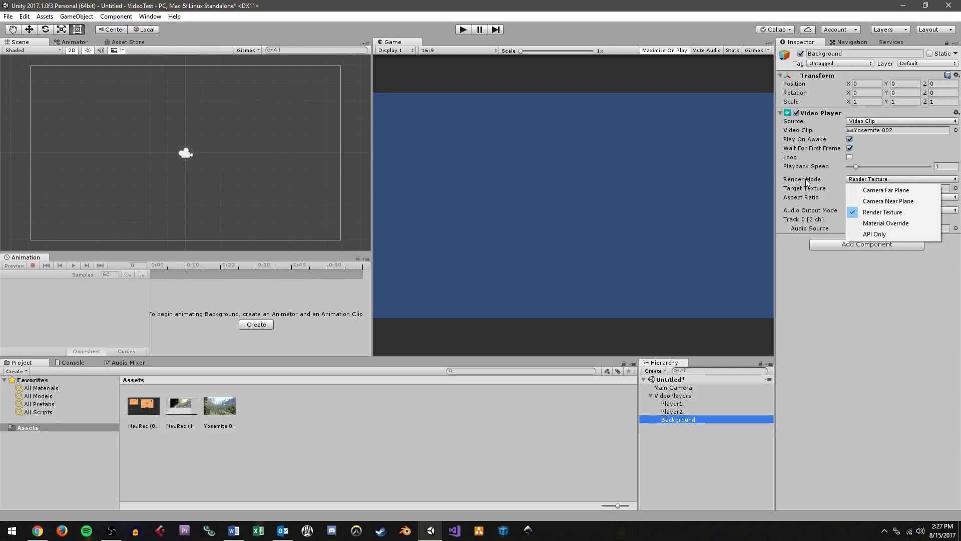
pyautogui.click(884, 190)
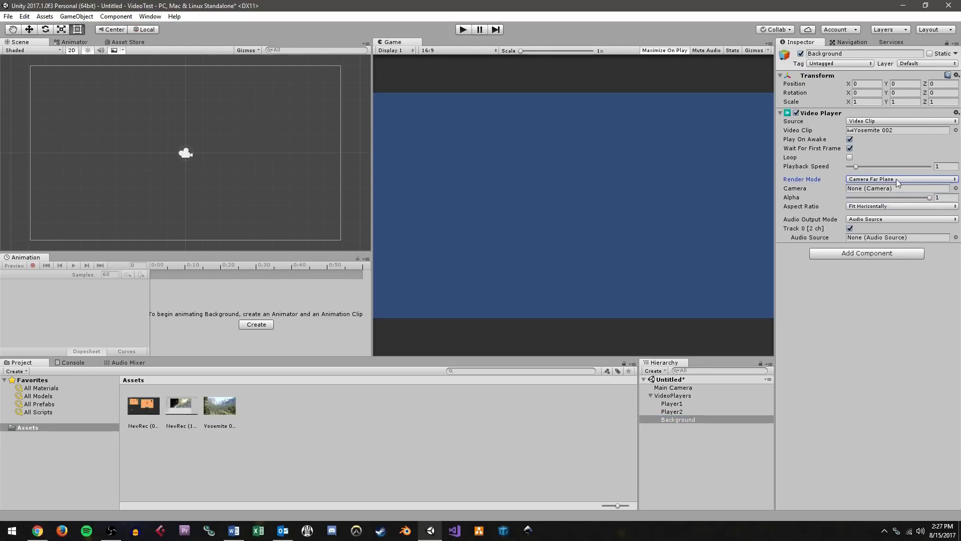
pyautogui.click(896, 179)
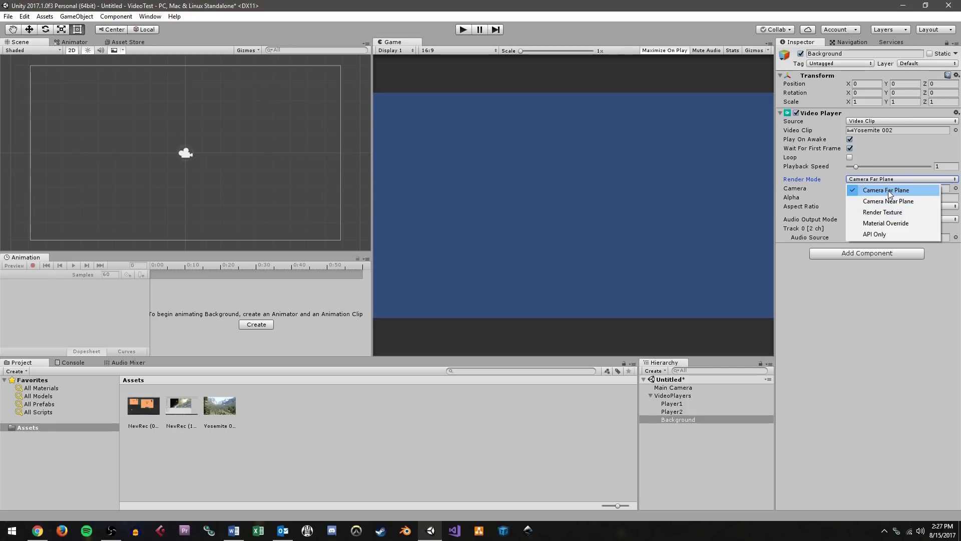
pyautogui.click(889, 190)
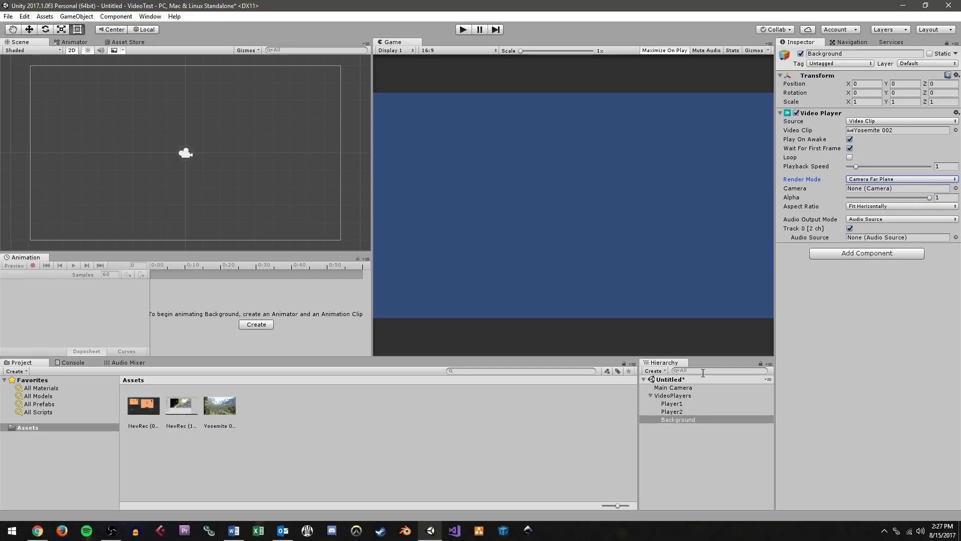
pyautogui.moveTo(697, 385); pyautogui.dragTo(890, 191)
pyautogui.click(850, 157)
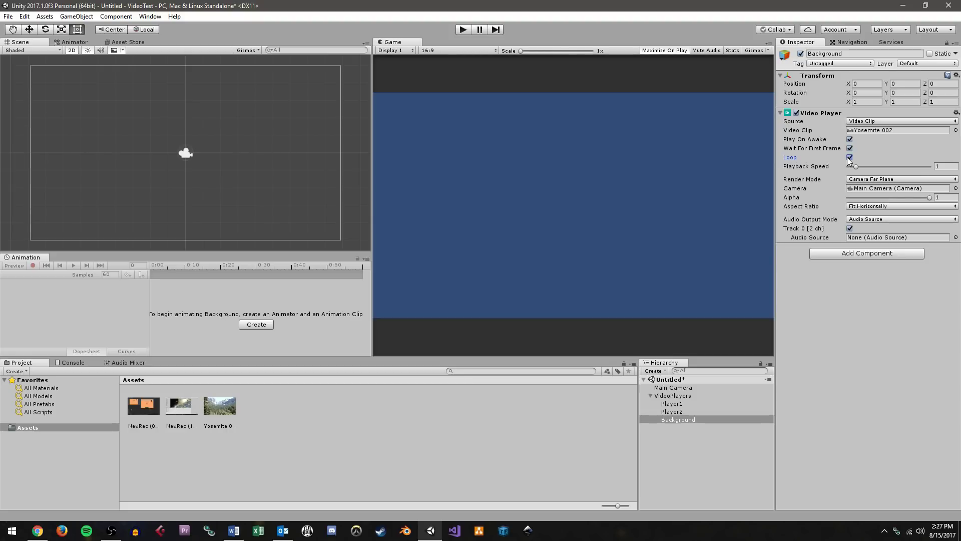
pyautogui.click(462, 31)
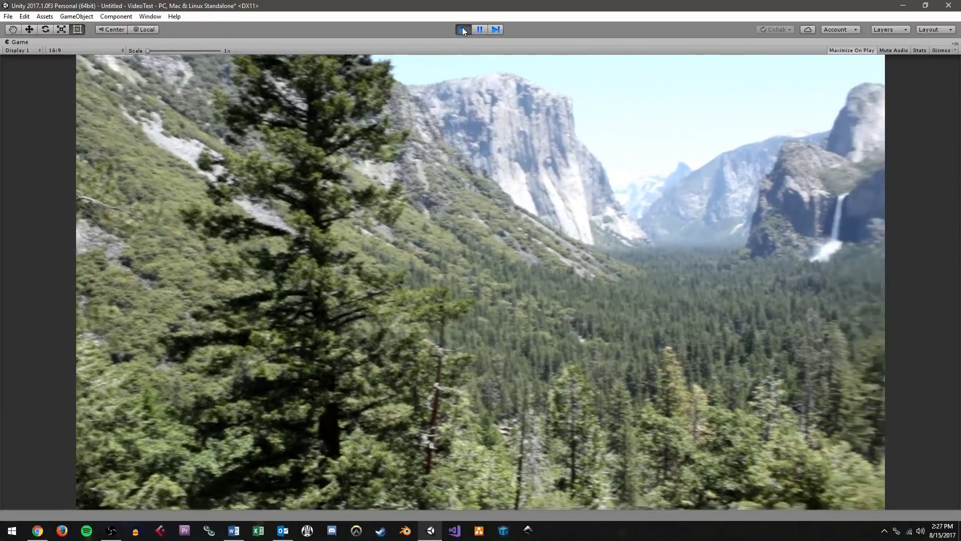
pyautogui.click(463, 29)
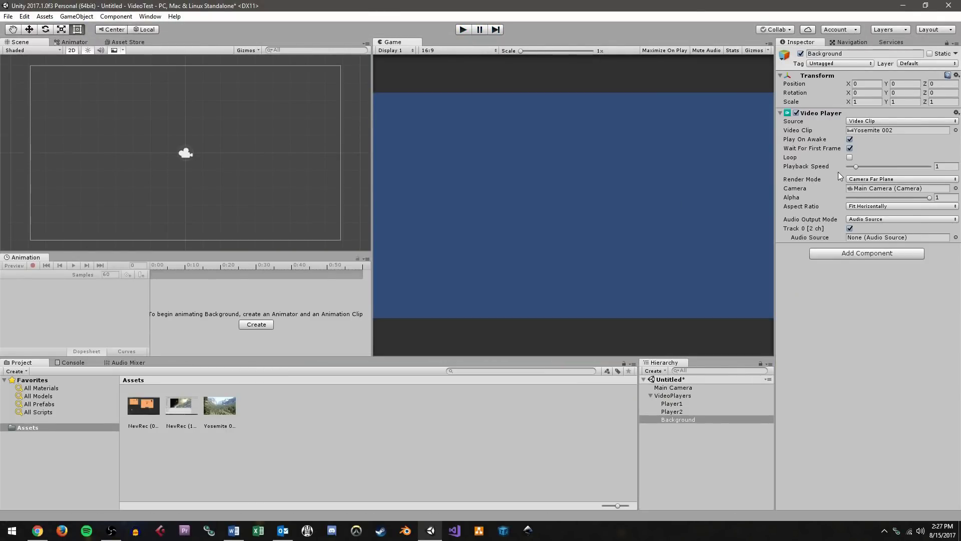
# Turn on Loop, turn off Wait For First Frame, keep Fit Horizontally and 16:9 Game view
pyautogui.click(850, 157)
pyautogui.click(850, 149)
pyautogui.click(874, 206)
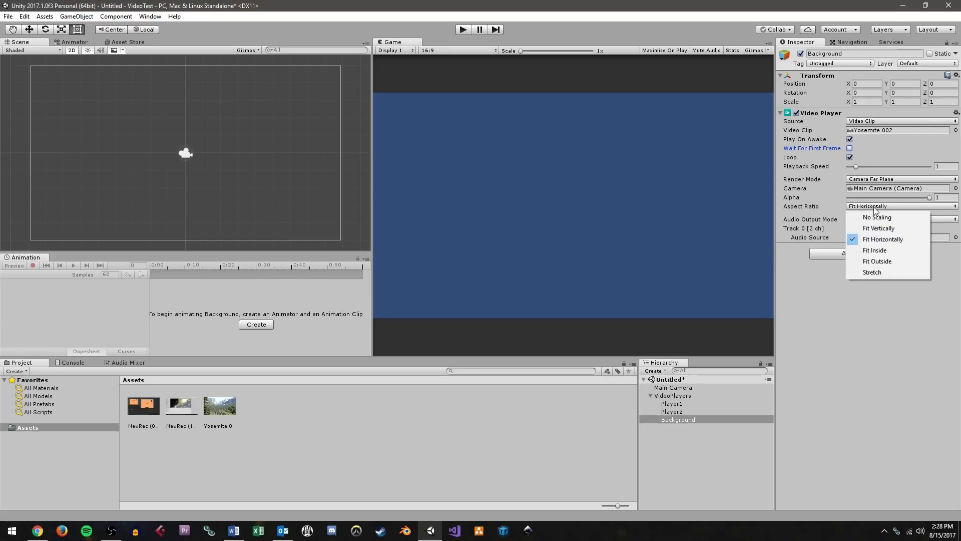
pyautogui.click(909, 241)
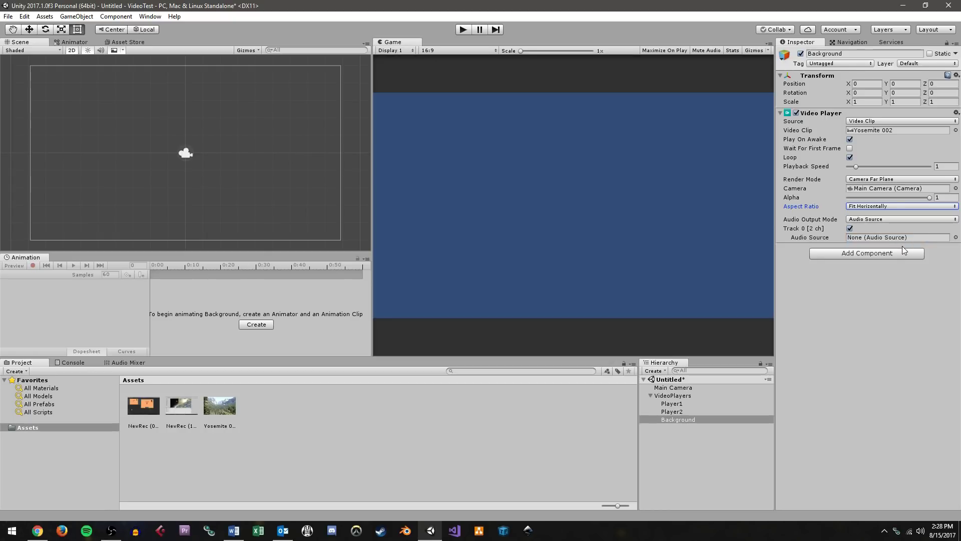
pyautogui.click(461, 49)
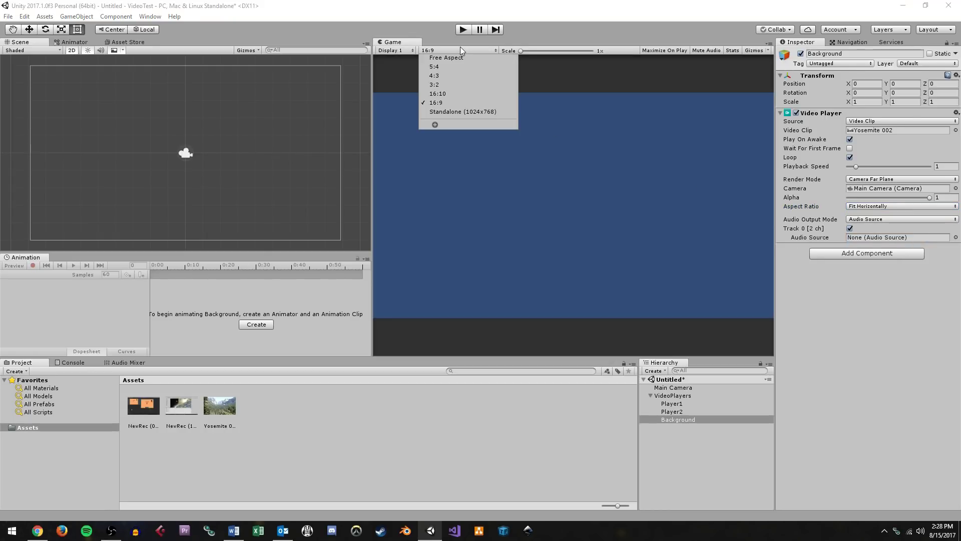
pyautogui.click(467, 103)
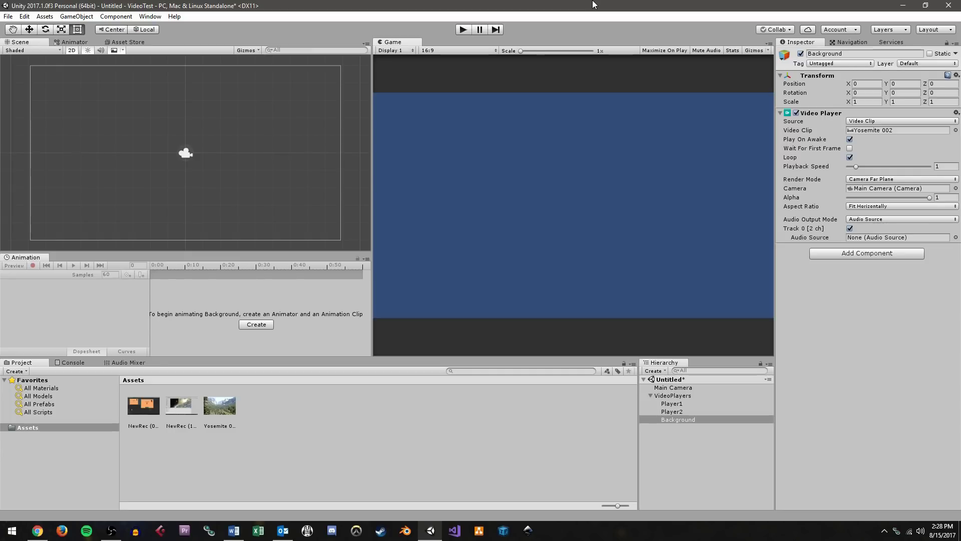
pyautogui.click(912, 238)
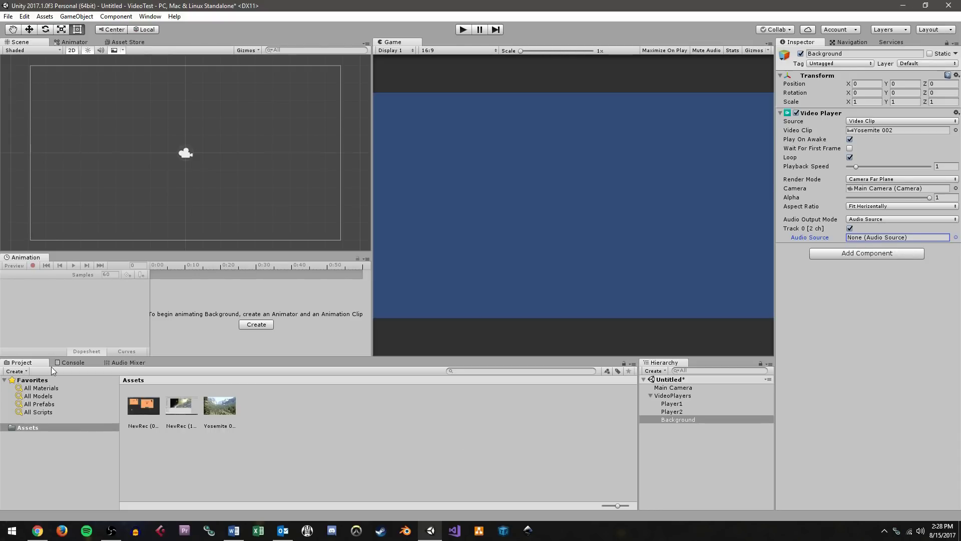
# Create an Audio Source object and assign it as Background's audio output
pyautogui.click(76, 17)
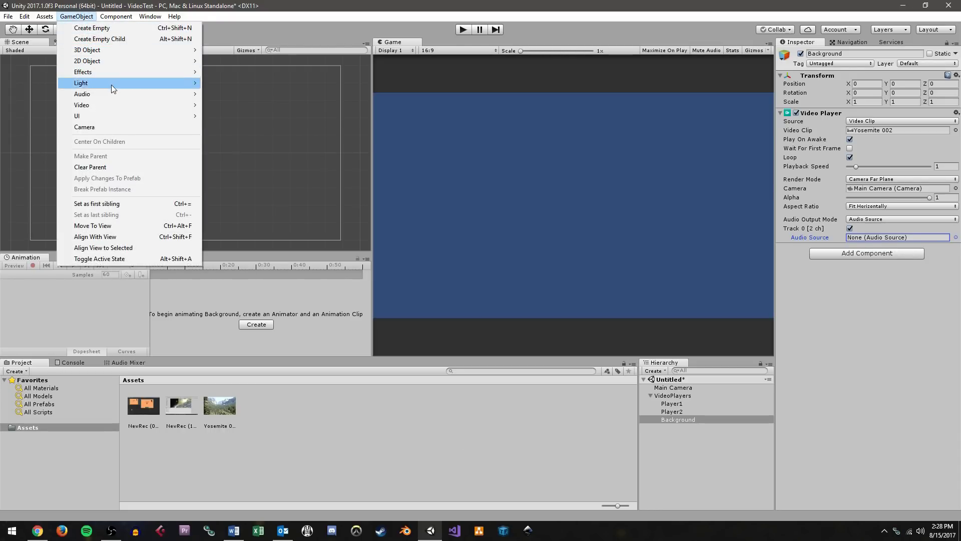
pyautogui.moveTo(126, 94)
pyautogui.click(243, 91)
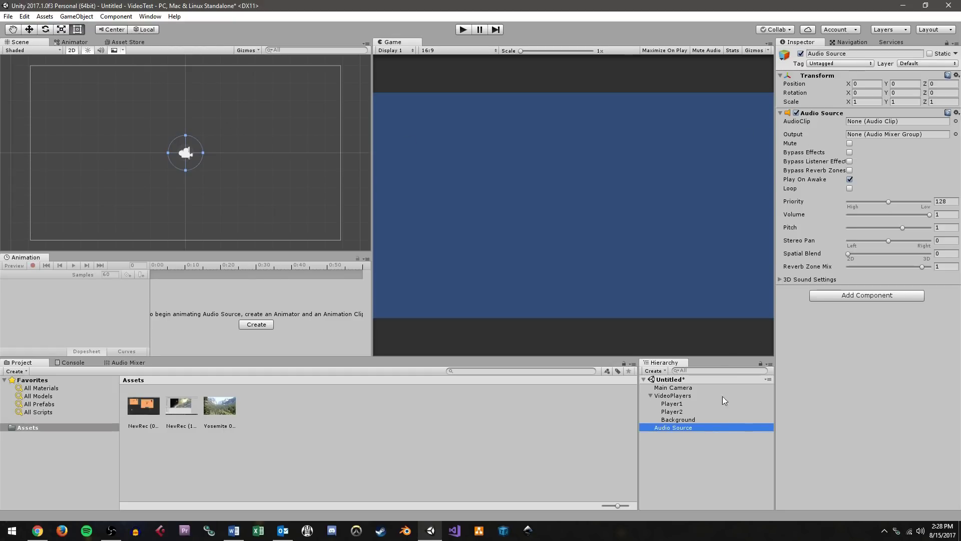
pyautogui.click(683, 419)
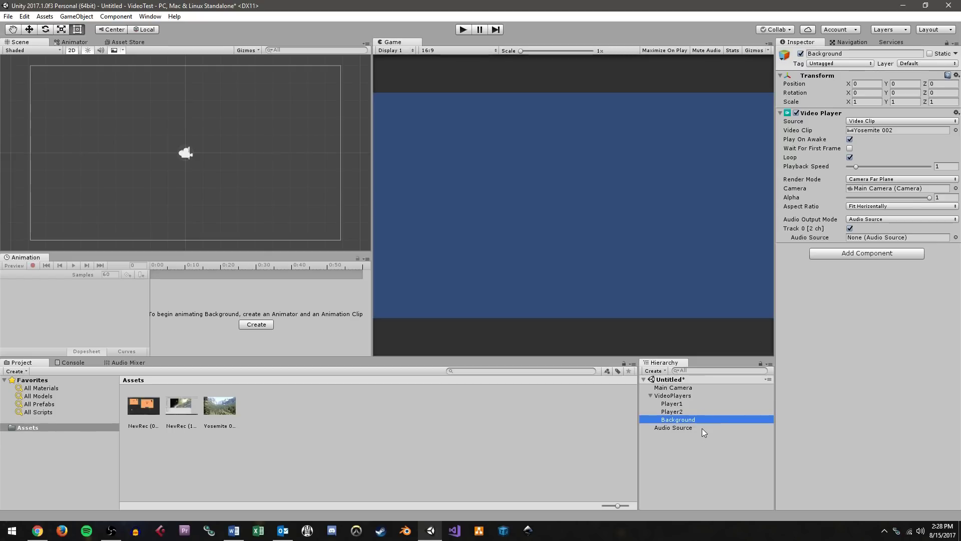
pyautogui.moveTo(673, 427); pyautogui.dragTo(873, 239)
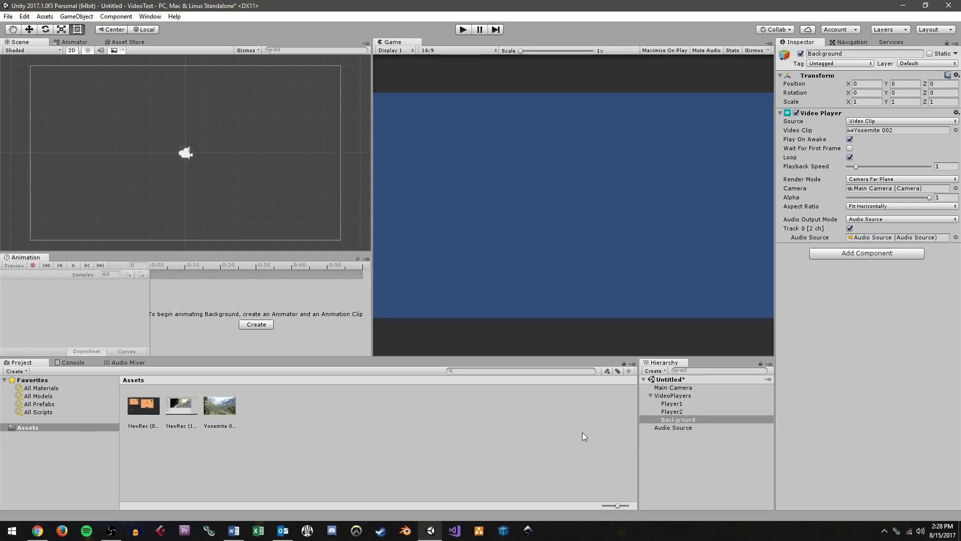
# Lower the Audio Source volume to 0.233 and run the scene
pyautogui.click(694, 427)
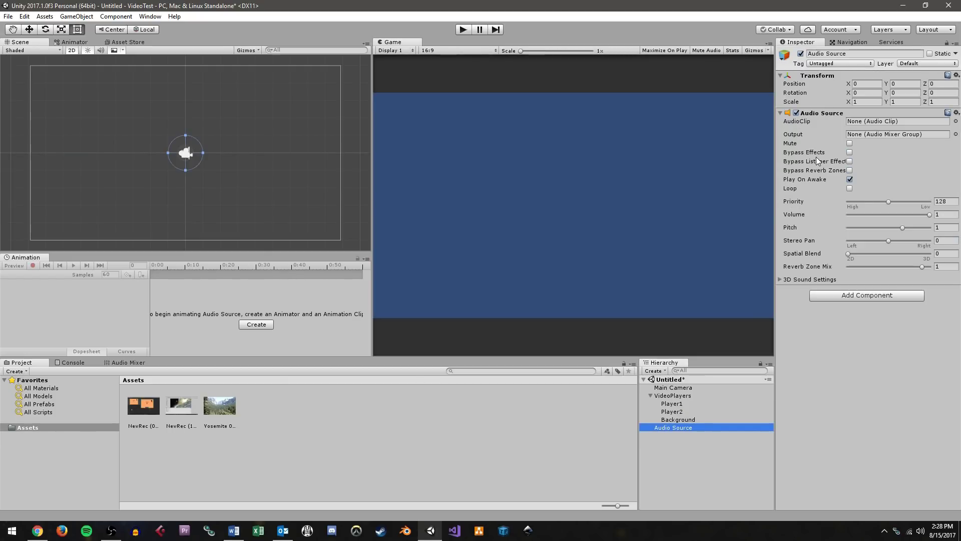
pyautogui.moveTo(929, 215); pyautogui.dragTo(892, 221)
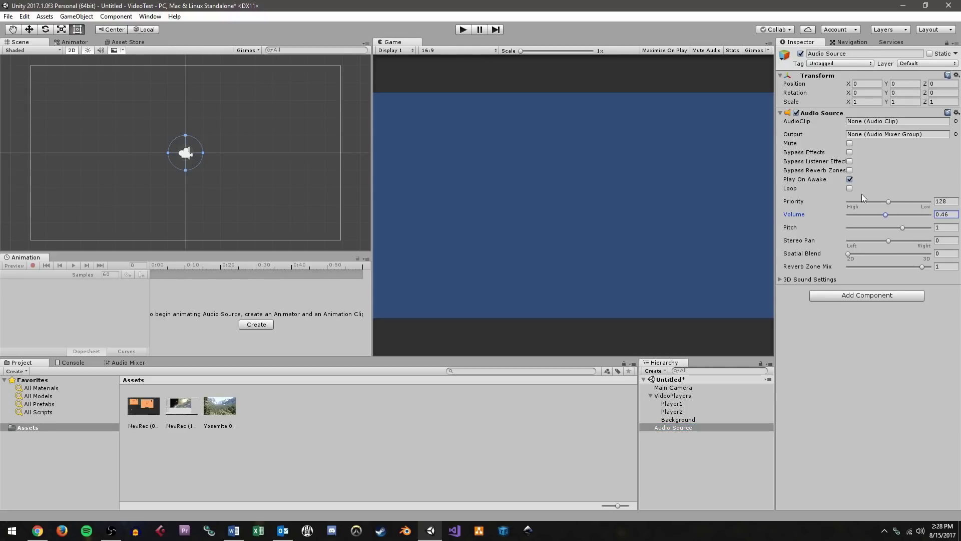
pyautogui.moveTo(884, 215); pyautogui.dragTo(866, 216)
pyautogui.click(463, 31)
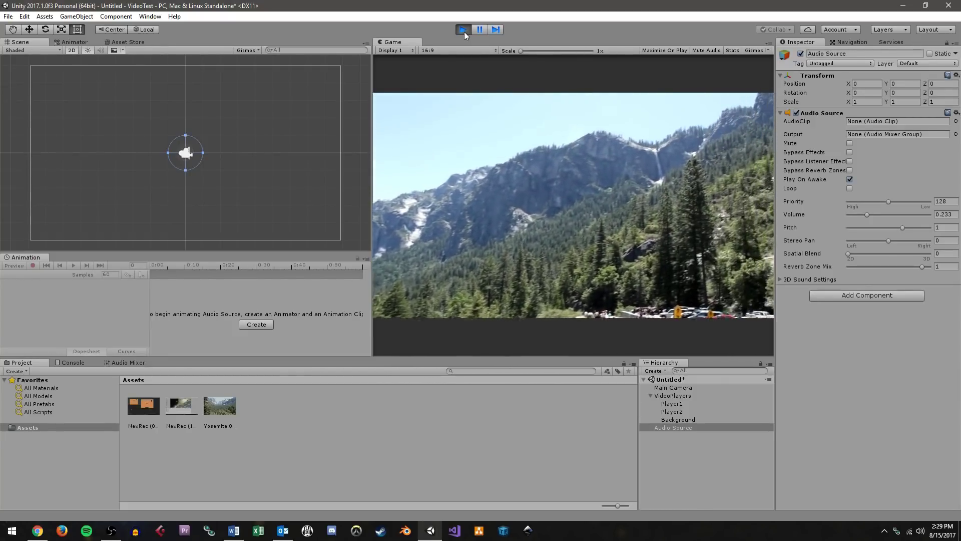
# Exit Play mode and review the Background, Player2 and Player1 Video Player settings
pyautogui.click(464, 32)
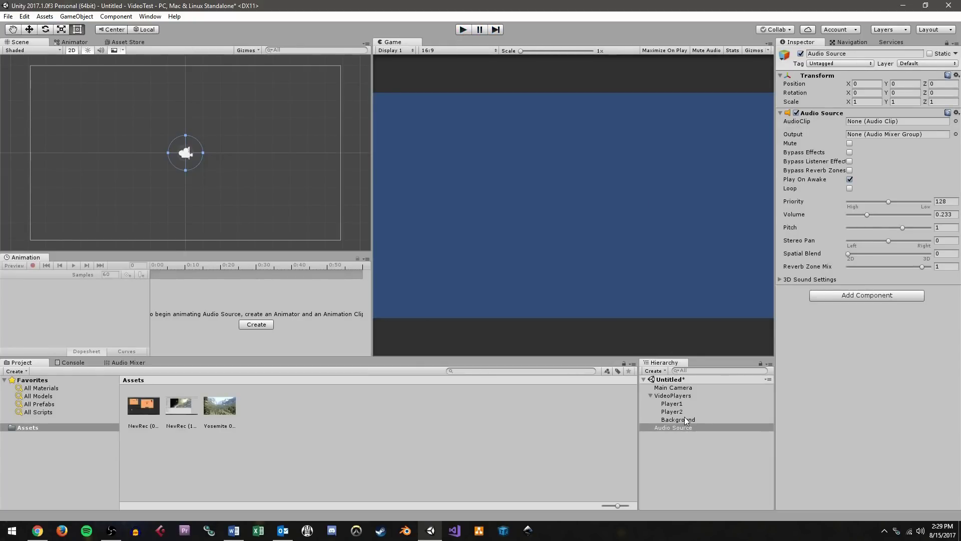
pyautogui.click(686, 421)
pyautogui.click(680, 428)
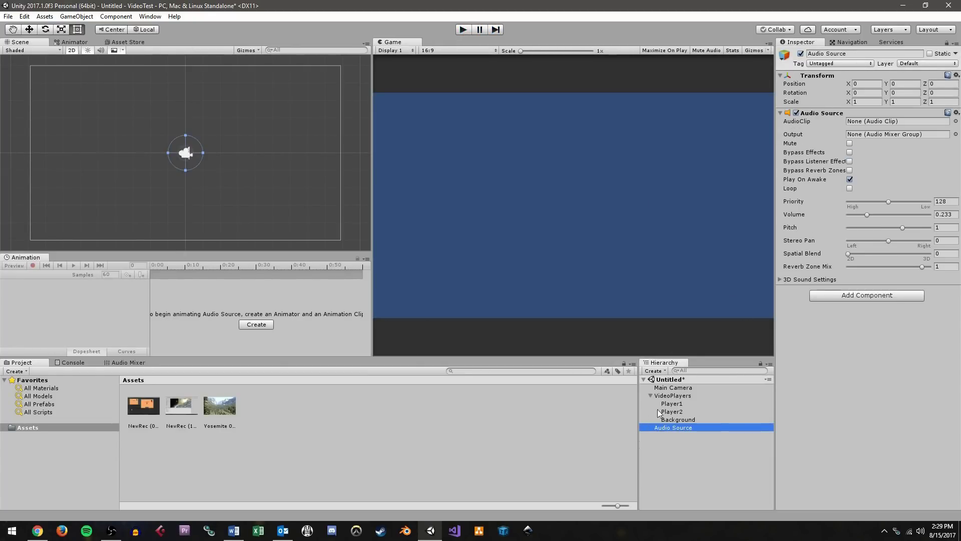
pyautogui.click(671, 396)
pyautogui.click(675, 404)
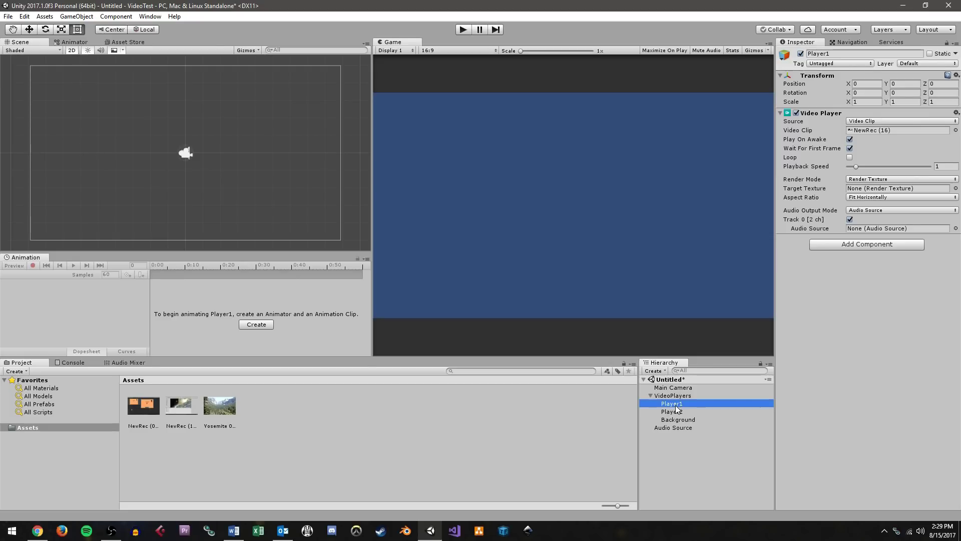
pyautogui.click(691, 420)
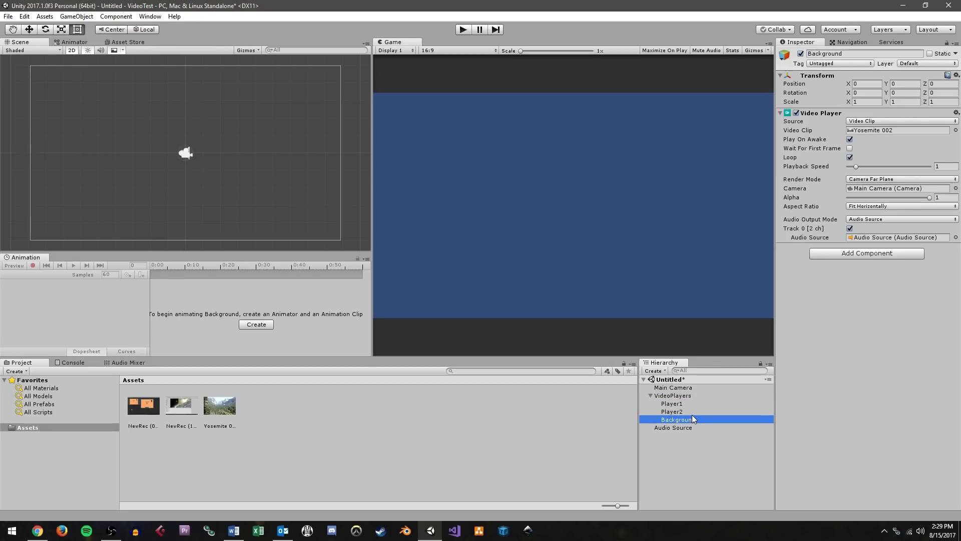
pyautogui.click(695, 410)
pyautogui.click(692, 405)
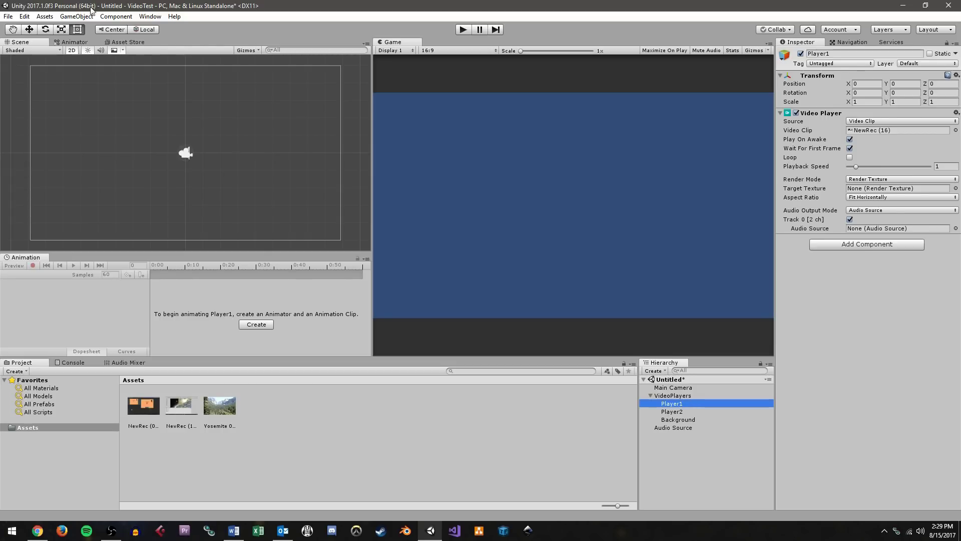
# Create a new Render Texture asset in Assets and name it Text1
pyautogui.click(44, 18)
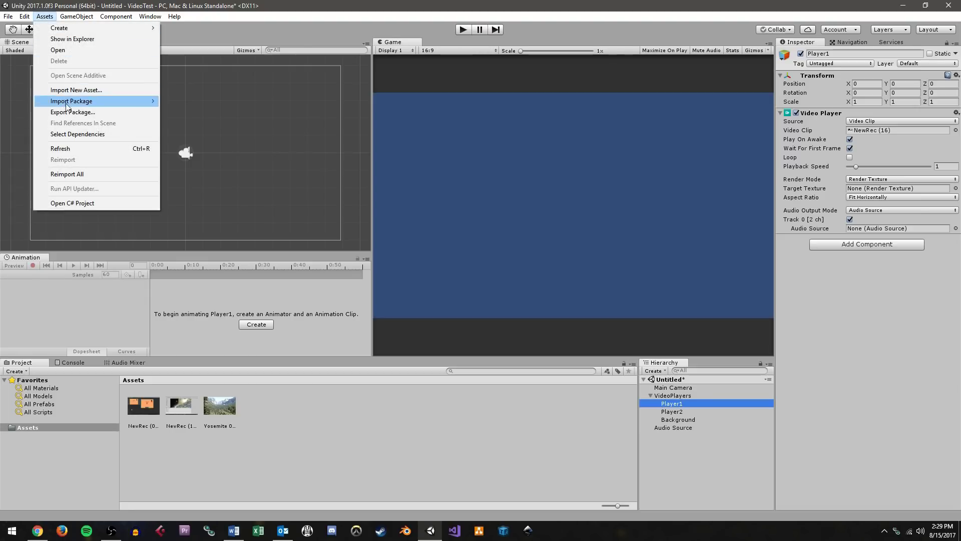
pyautogui.moveTo(78, 30)
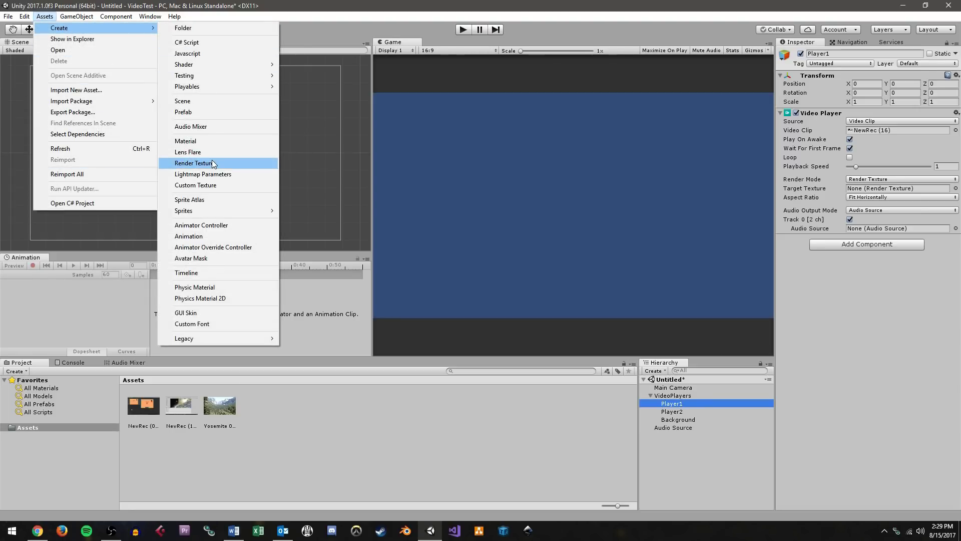
pyautogui.click(213, 163)
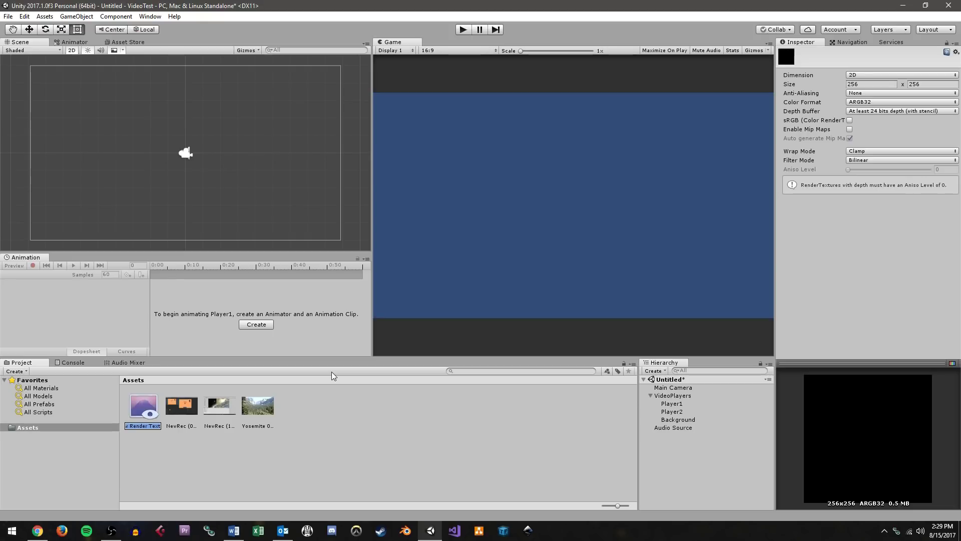
pyautogui.write('Text1')
pyautogui.press('Return')
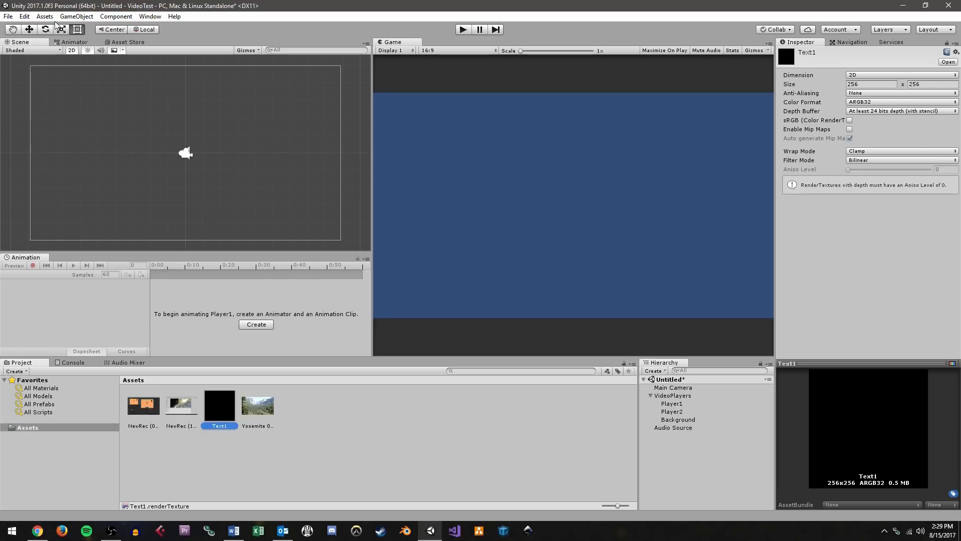
# Add a Quad and stretch it into a wide rectangle in the frame's upper right
pyautogui.click(76, 17)
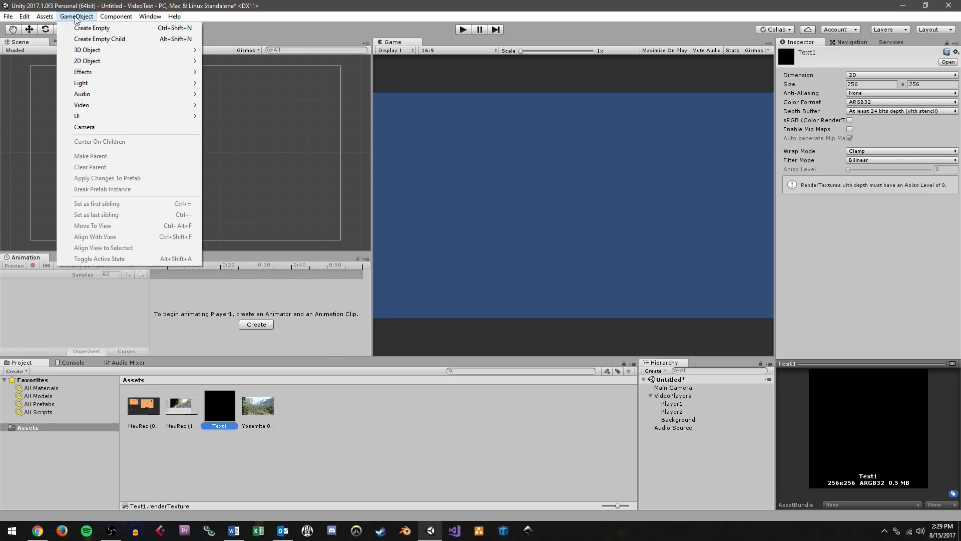
pyautogui.moveTo(137, 50)
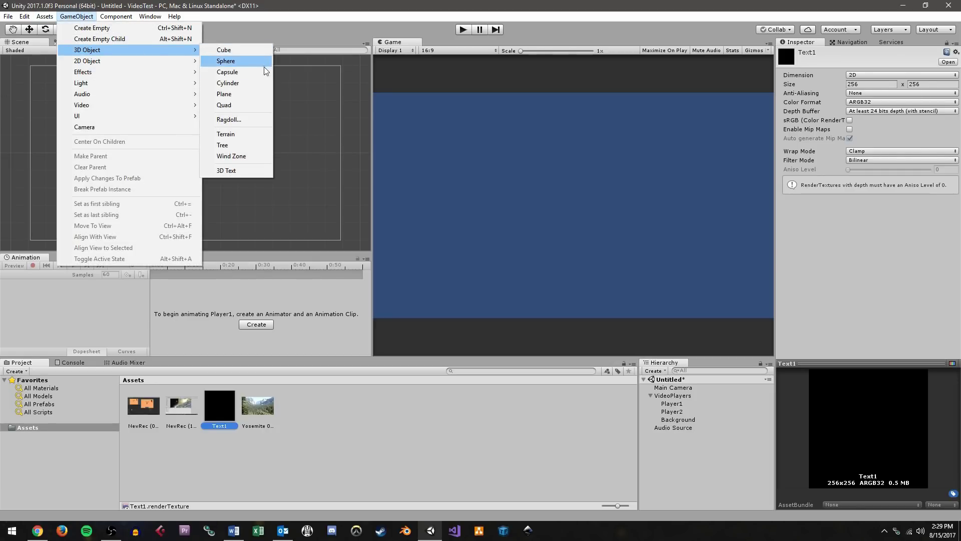
pyautogui.click(255, 106)
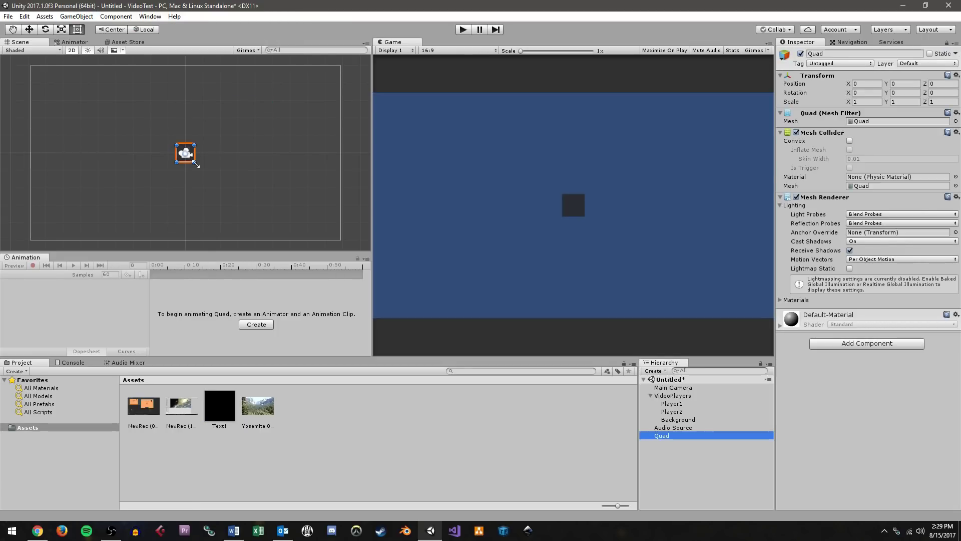
pyautogui.moveTo(226, 192); pyautogui.dragTo(290, 219)
pyautogui.moveTo(268, 155); pyautogui.dragTo(310, 82)
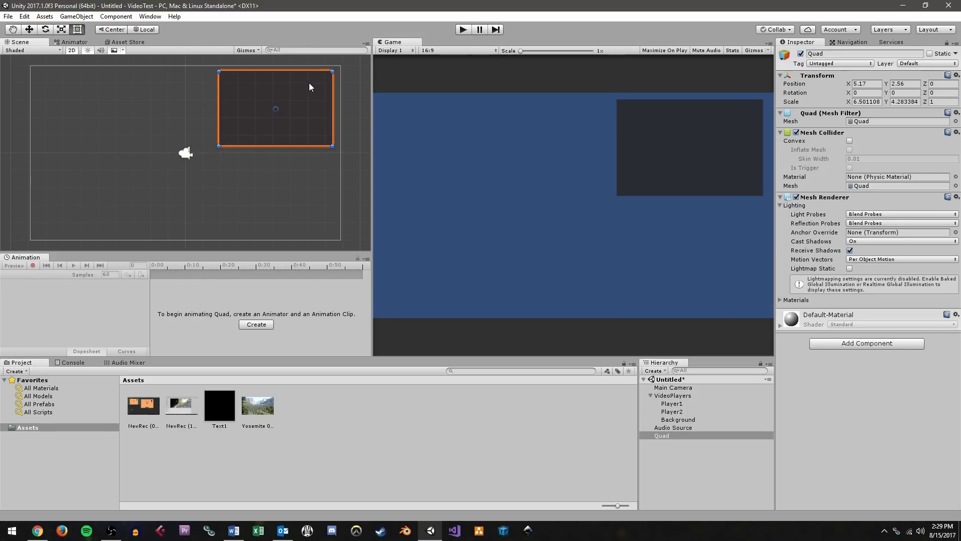
# Drop the Text1 texture onto the Quad, generating a Text1 material in a Materials folder
pyautogui.moveTo(220, 418); pyautogui.dragTo(261, 121)
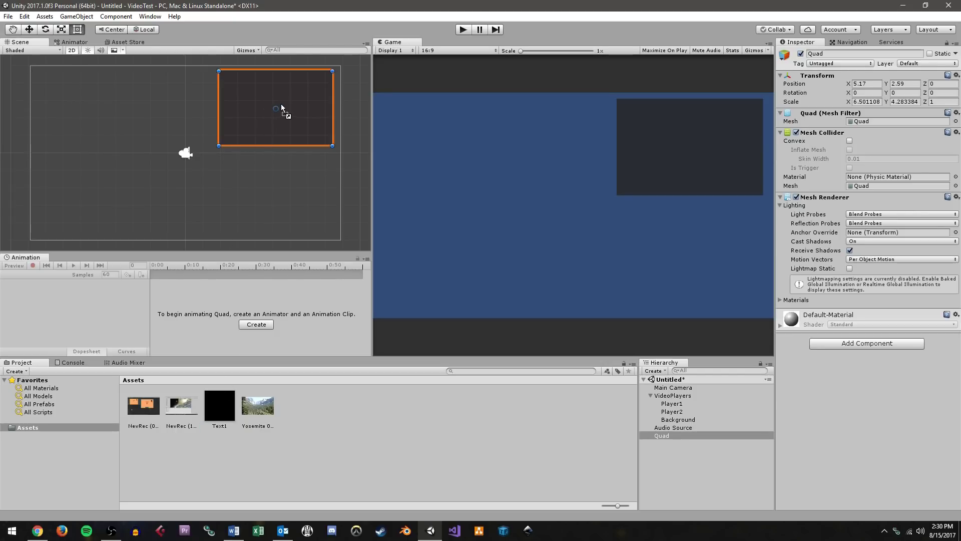
pyautogui.moveTo(279, 107); pyautogui.dragTo(280, 107)
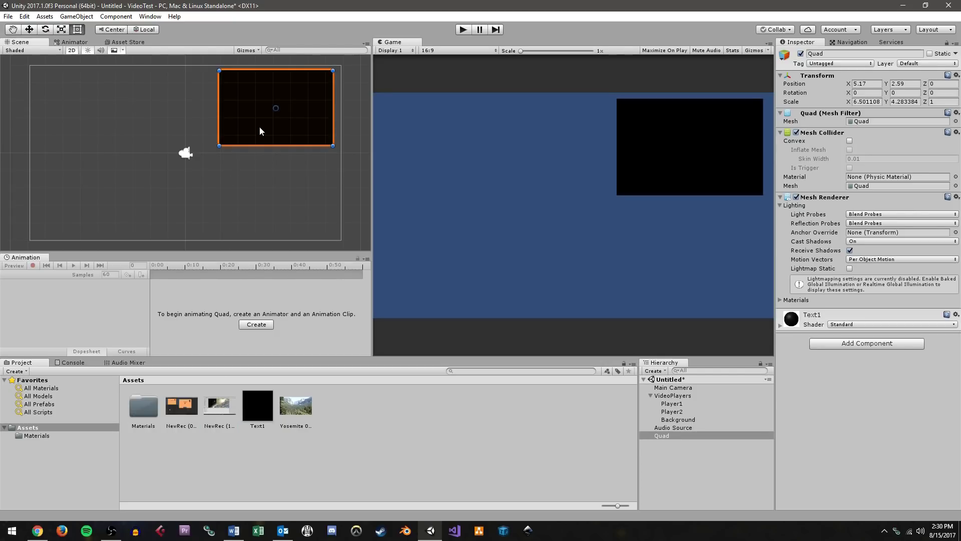
pyautogui.click(64, 435)
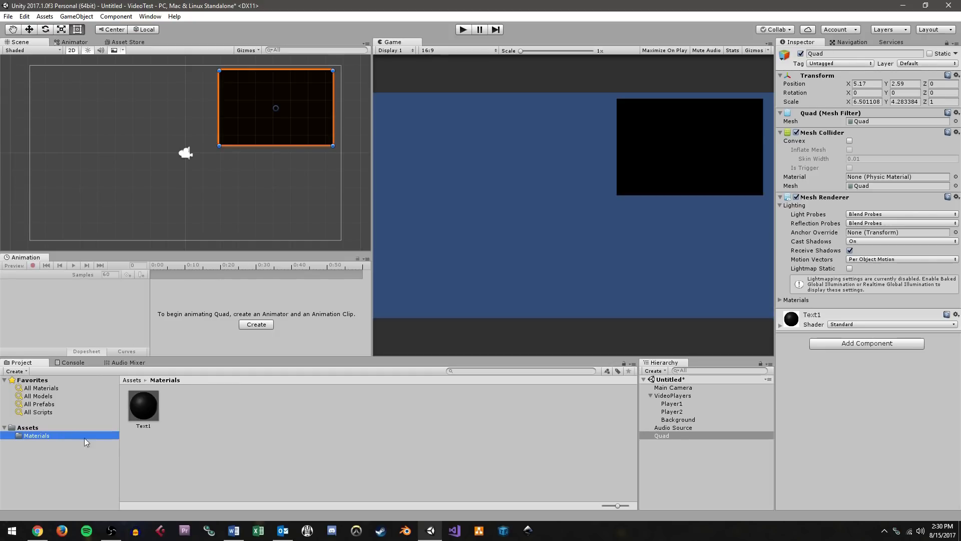
# Change the Text1 material's shader to Sprites/Default so the quad no longer renders black
pyautogui.click(149, 422)
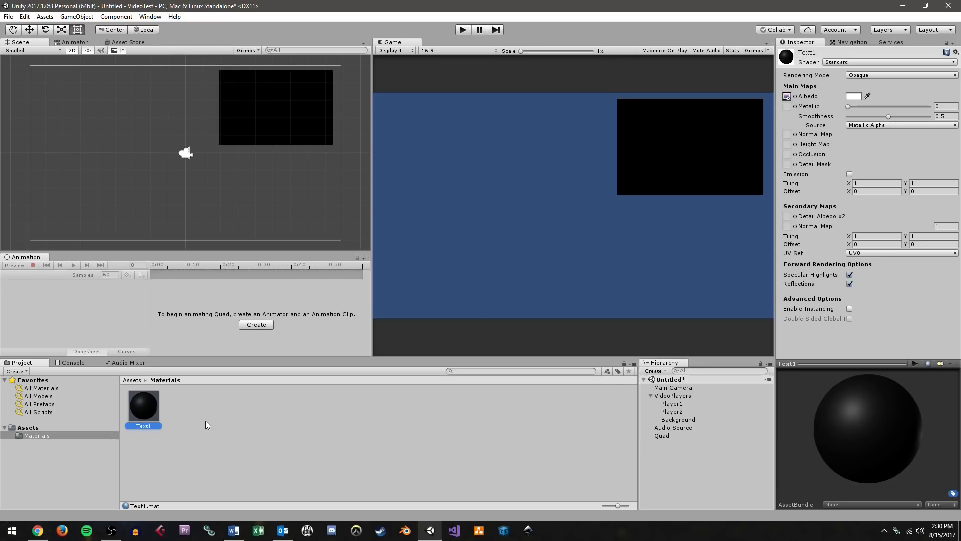
pyautogui.click(836, 61)
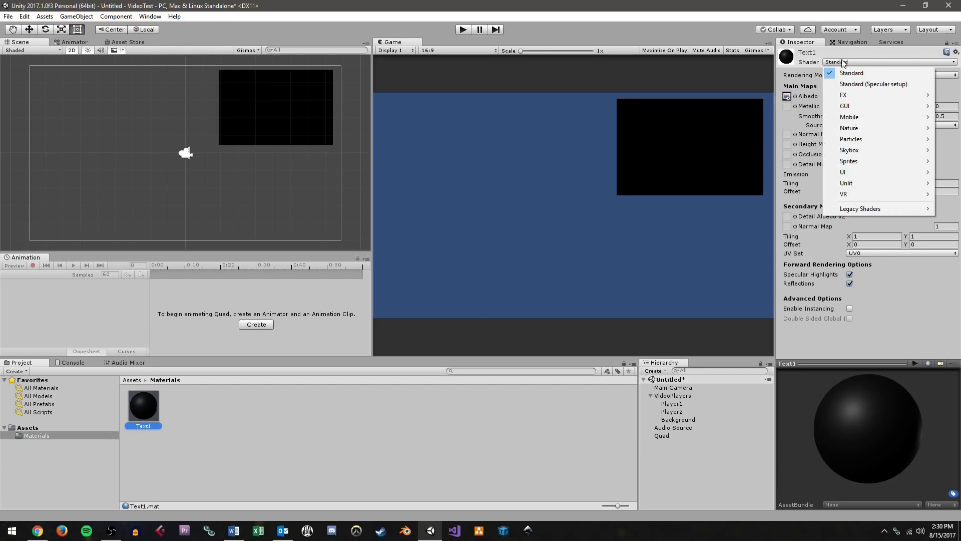
pyautogui.moveTo(872, 164)
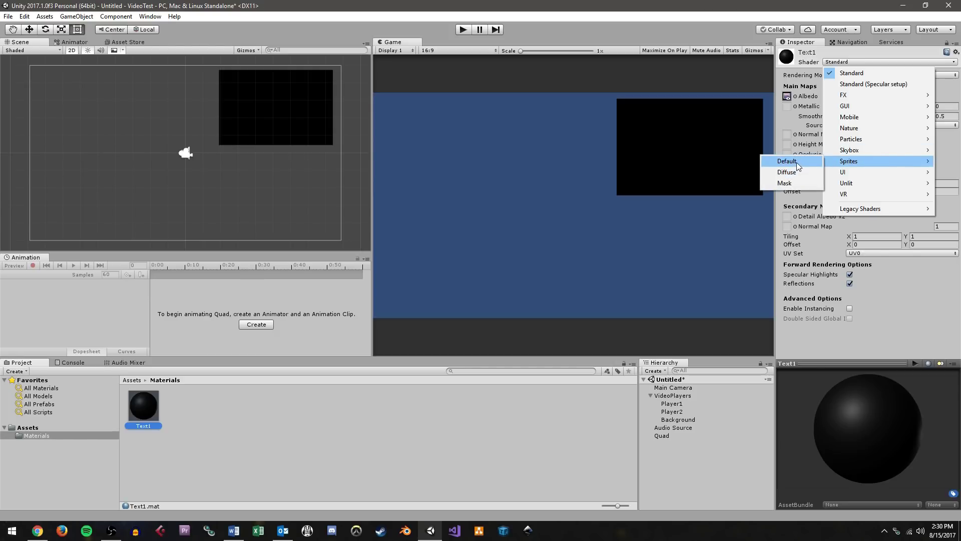
pyautogui.click(797, 162)
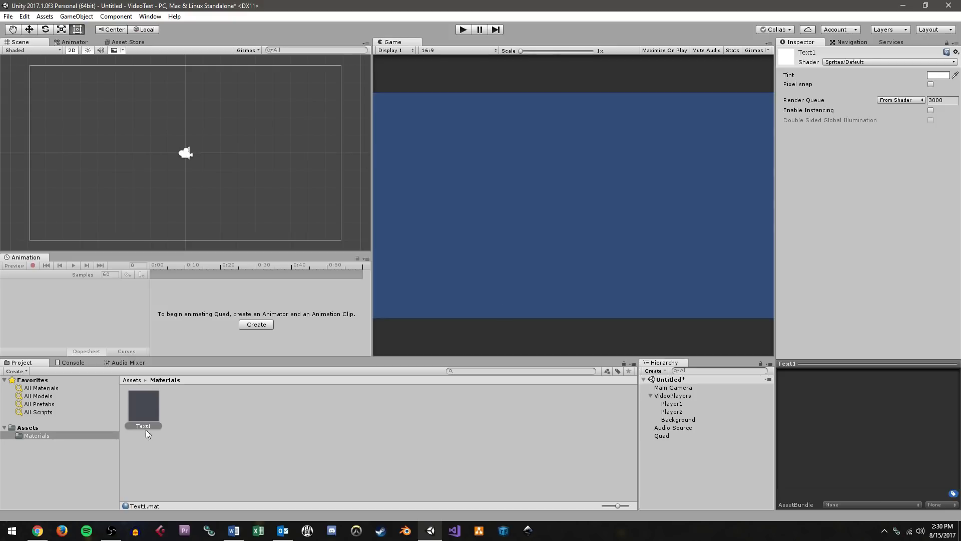
pyautogui.click(40, 428)
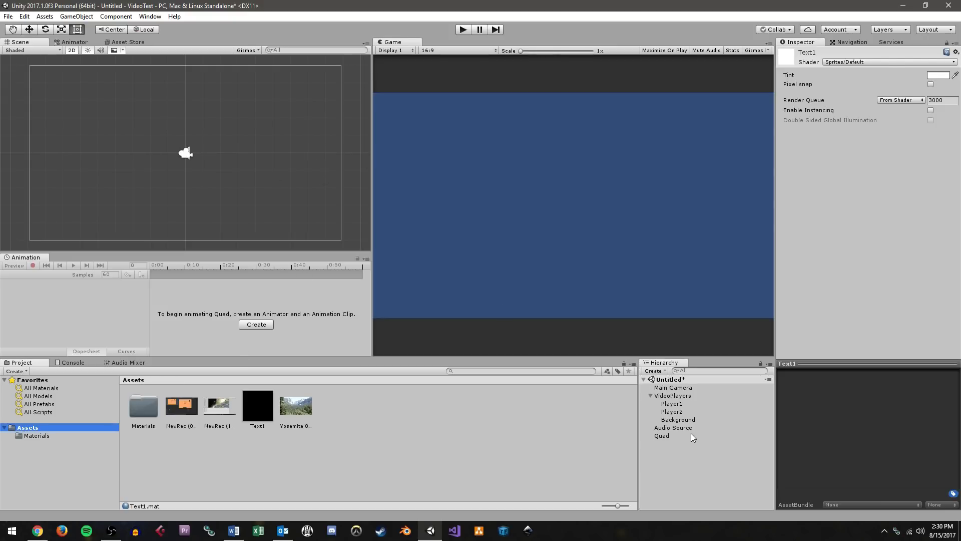
pyautogui.click(662, 435)
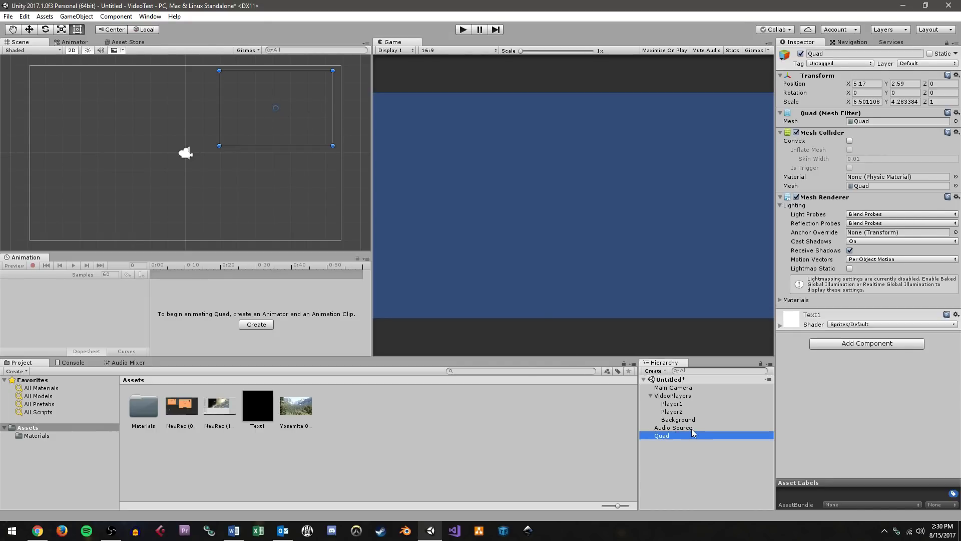
# Keep Player1 in Render Texture mode and assign Text1 as its Target Texture
pyautogui.click(693, 404)
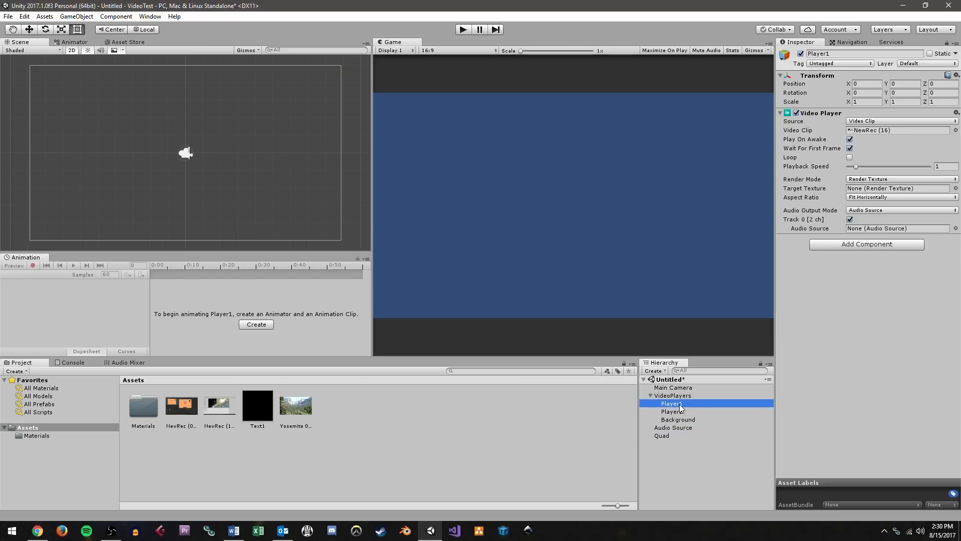
pyautogui.click(868, 181)
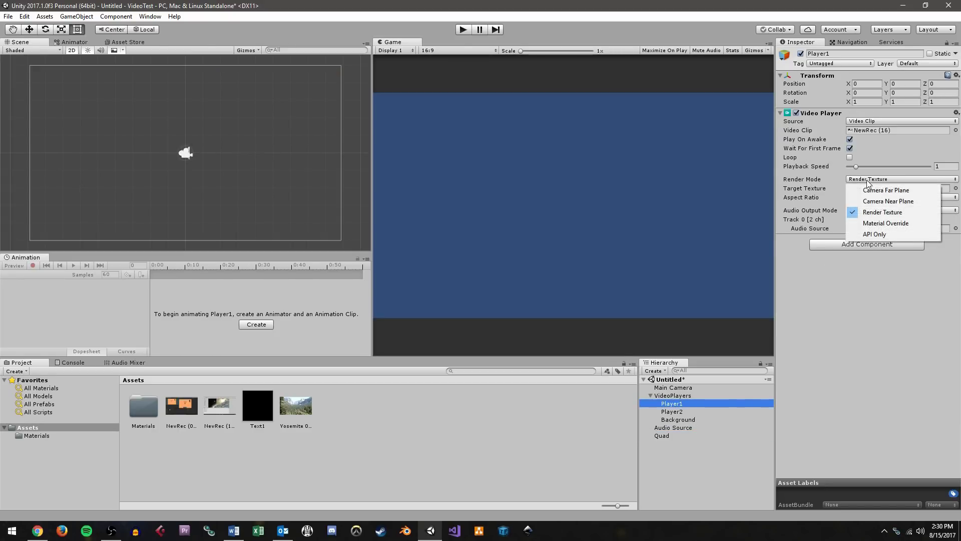
pyautogui.click(896, 216)
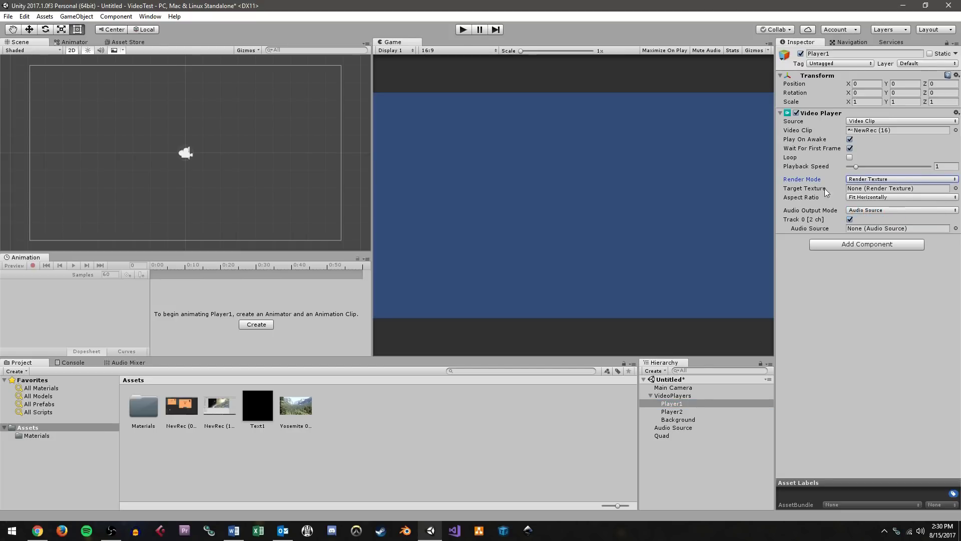
pyautogui.moveTo(265, 406); pyautogui.dragTo(885, 188)
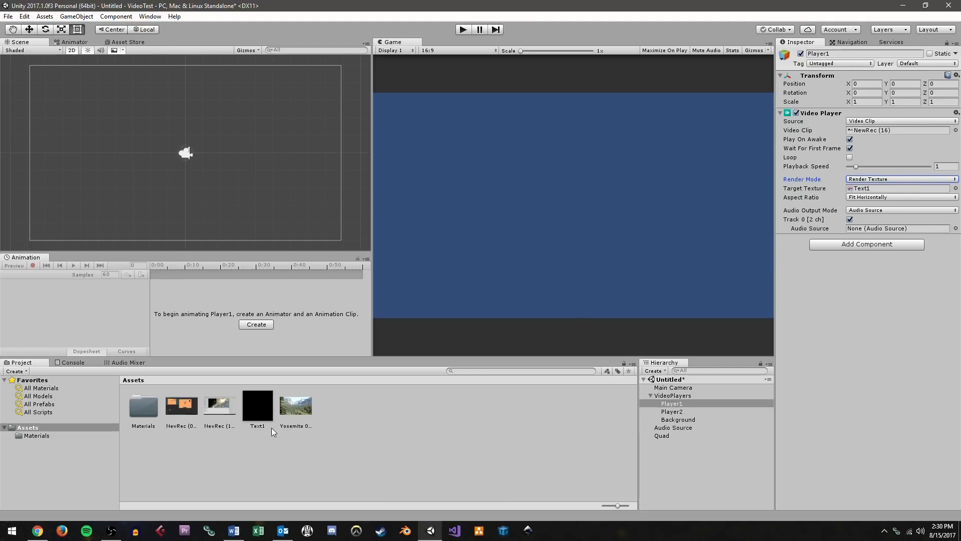
# Inspect the Text1 material and the Quad's properties showing it applied
pyautogui.click(60, 436)
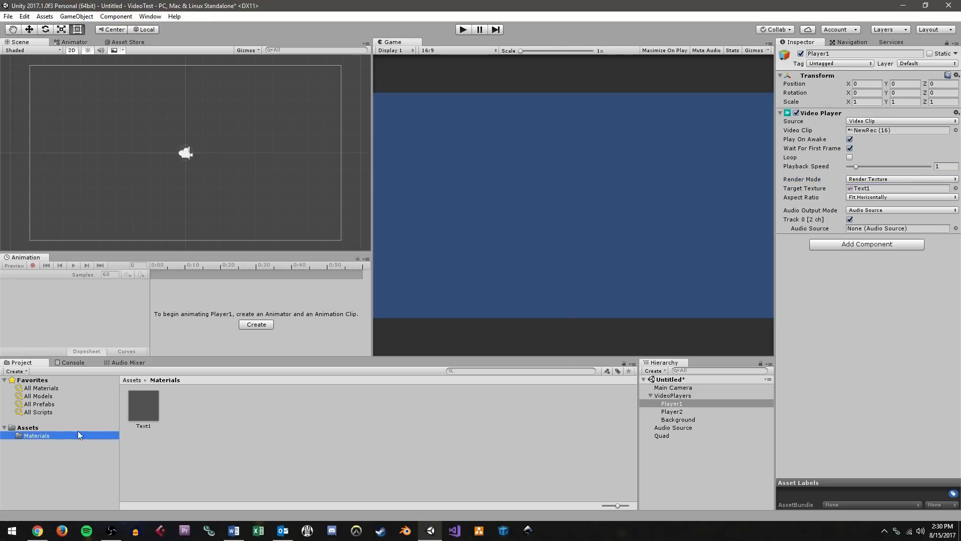
pyautogui.click(136, 410)
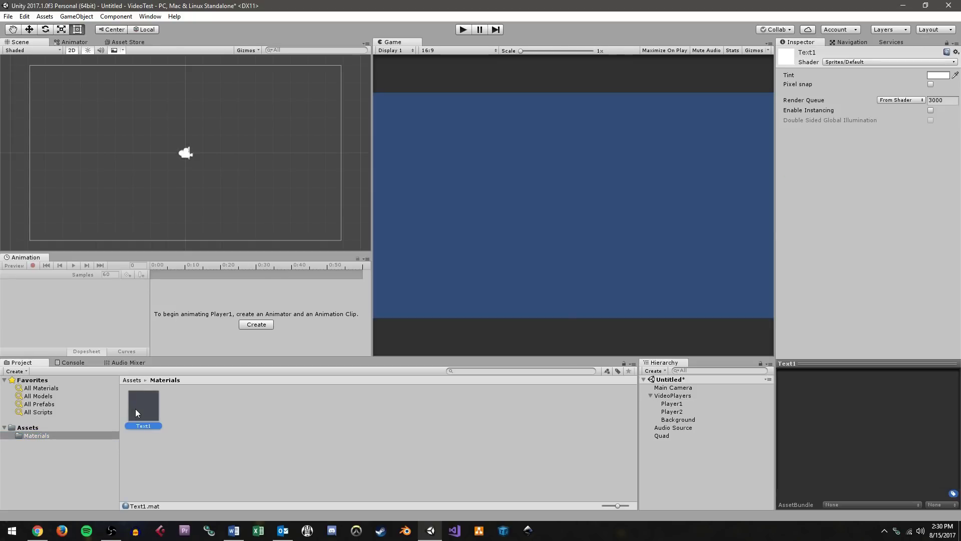
pyautogui.click(695, 437)
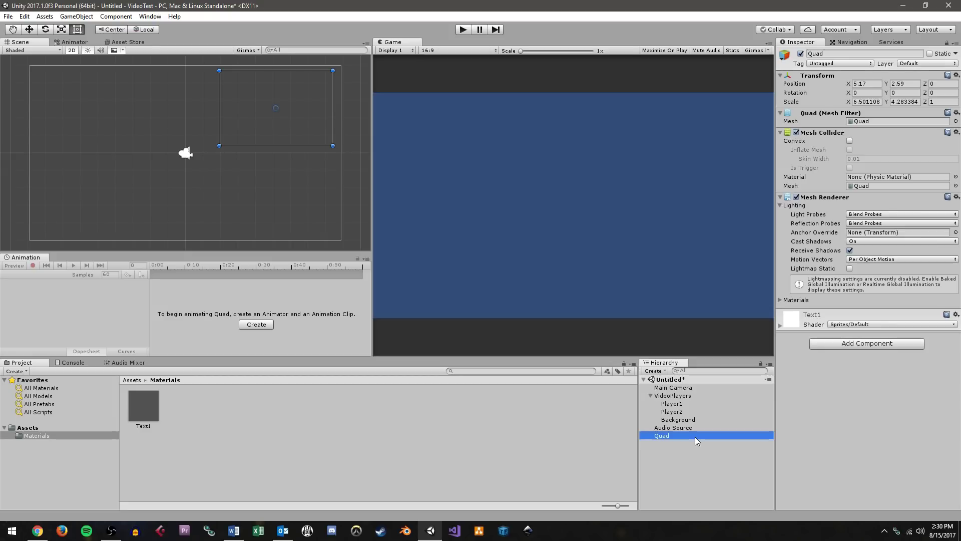
# Play the scene, resize the quad while running, stop, then select the Text1 render texture
pyautogui.click(463, 29)
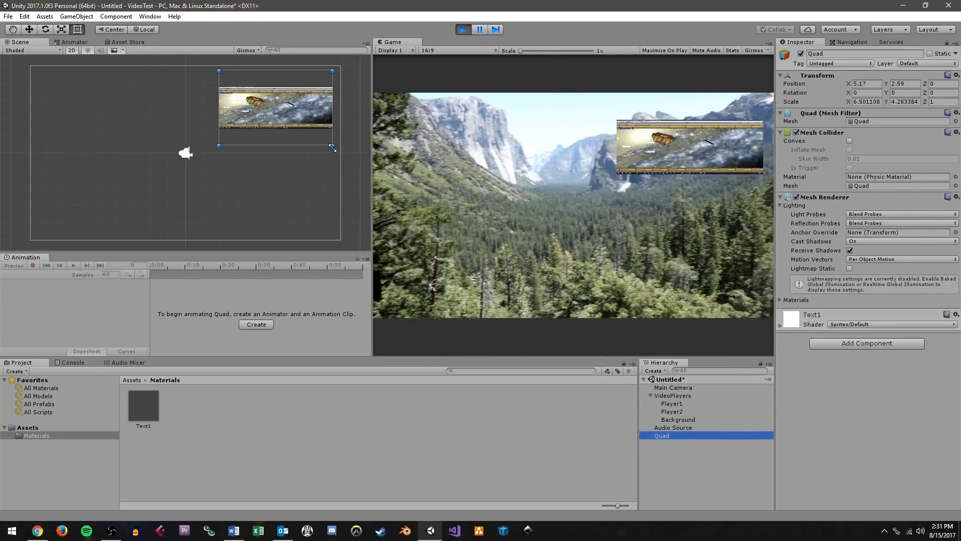
pyautogui.moveTo(332, 146); pyautogui.dragTo(318, 166)
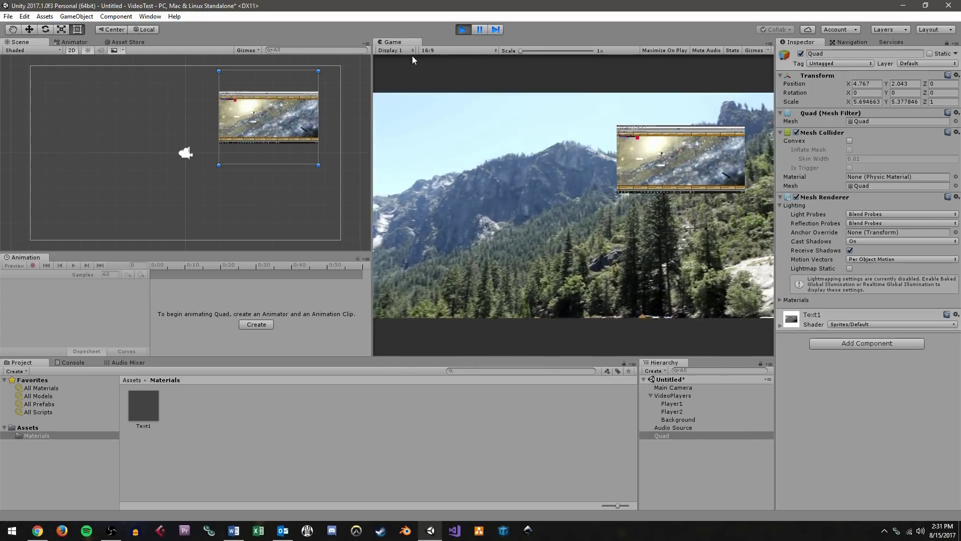
pyautogui.click(480, 29)
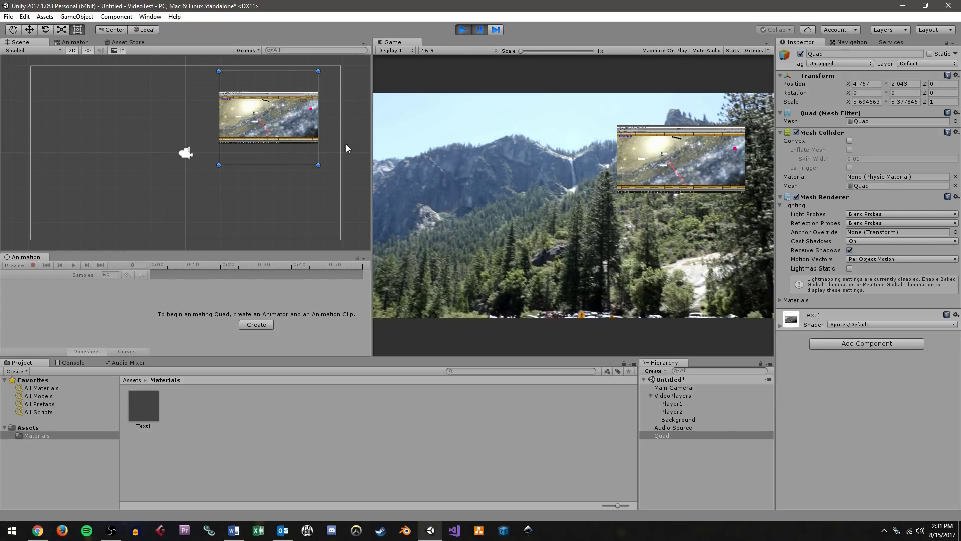
pyautogui.click(462, 29)
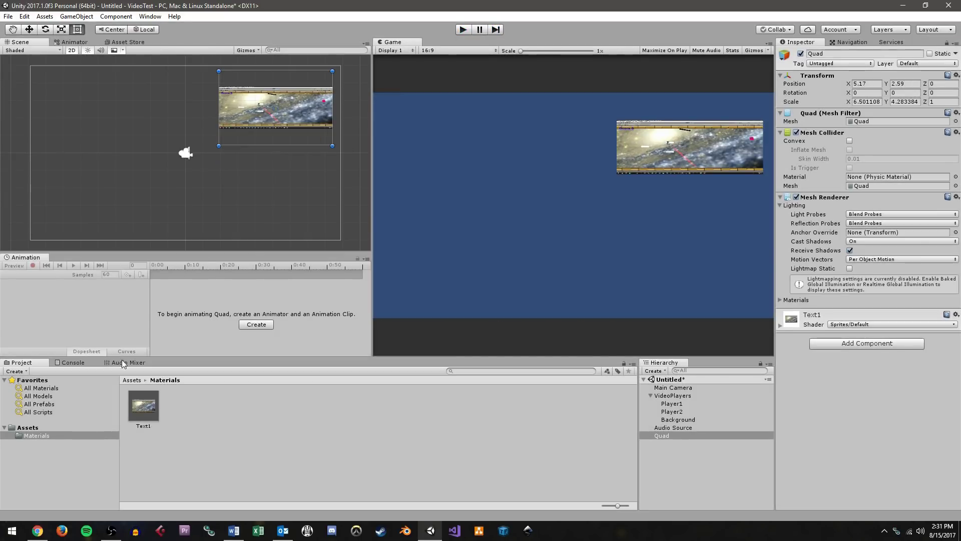
pyautogui.click(44, 426)
pyautogui.click(263, 407)
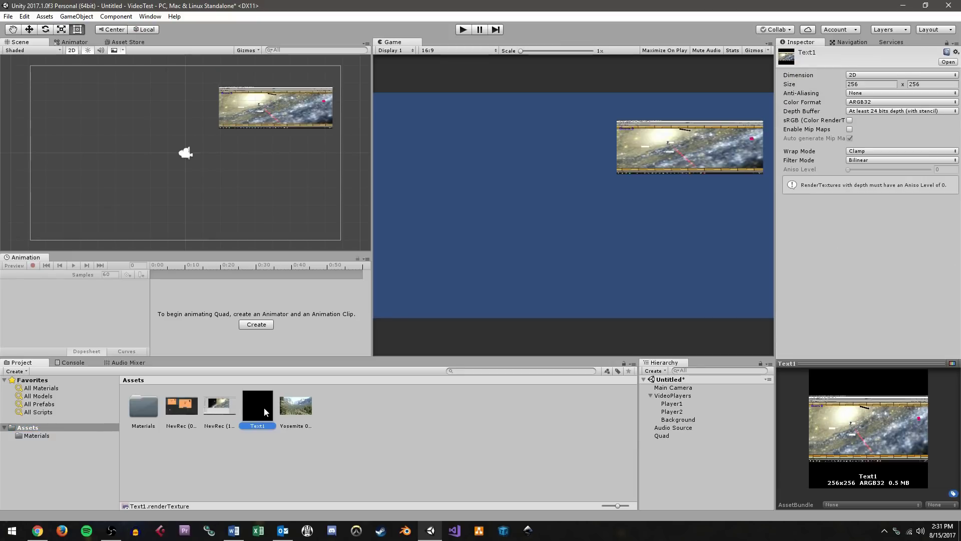
# Enter width 1920 and height 1080 for Text1 and pick 2 samples anti-aliasing
pyautogui.click(867, 85)
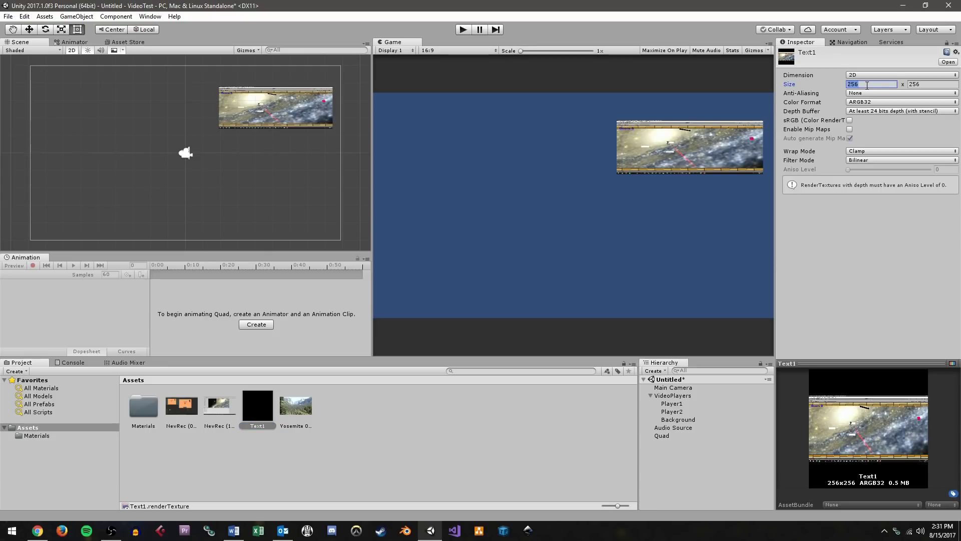
pyautogui.click(918, 84)
pyautogui.click(877, 85)
pyautogui.write('1920')
pyautogui.press('Tab')
pyautogui.write('1080')
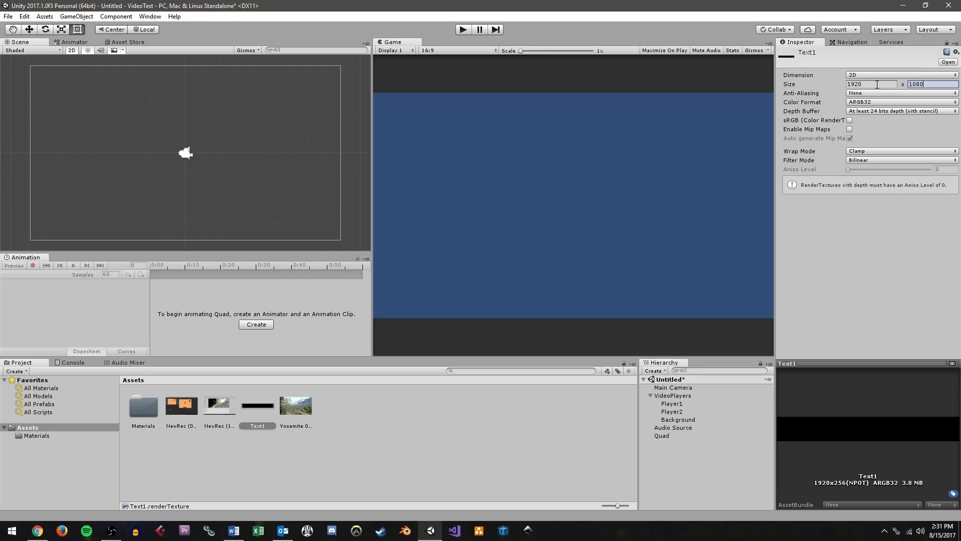
pyautogui.click(876, 94)
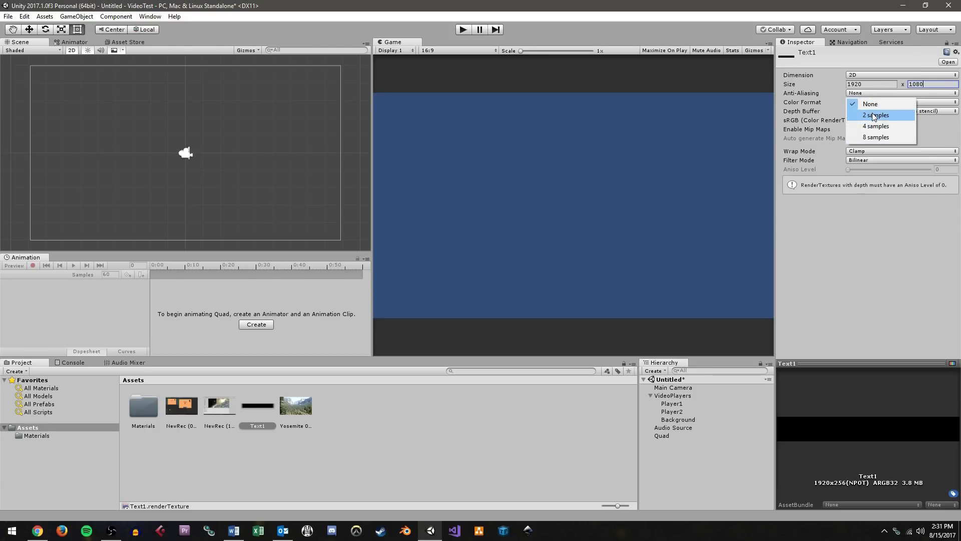
pyautogui.click(874, 115)
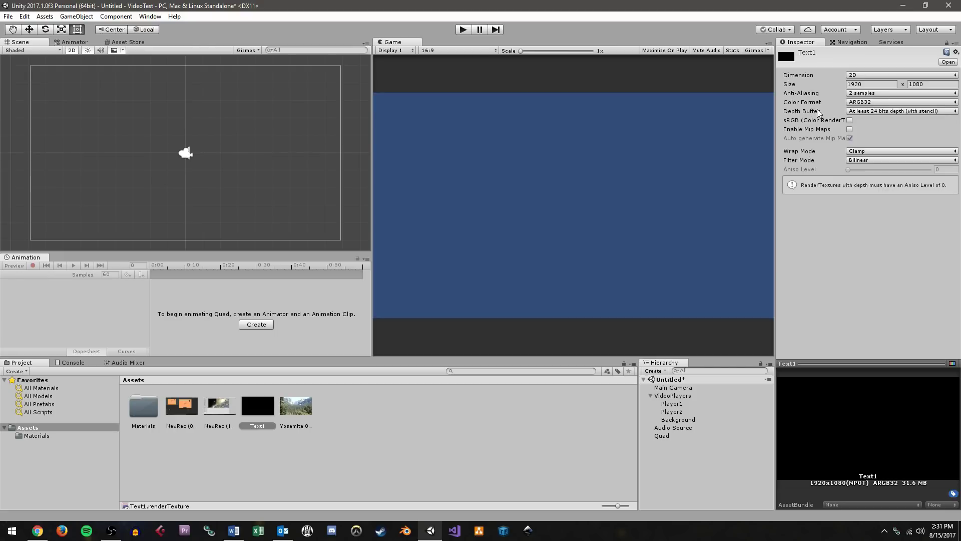
# Run the scene, enlarge and nudge the Quad to about 6.5 x 4.28, stop, and select Player2
pyautogui.click(462, 31)
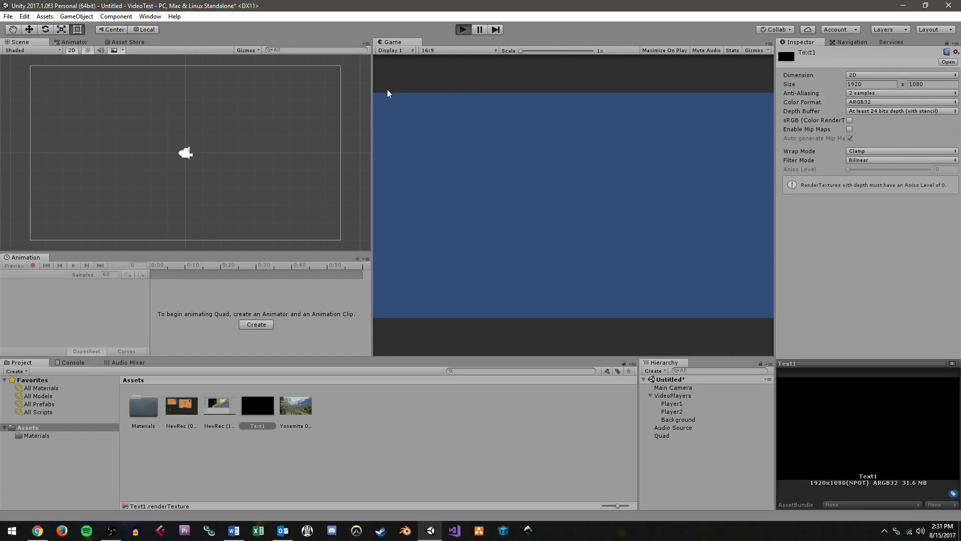
pyautogui.click(701, 436)
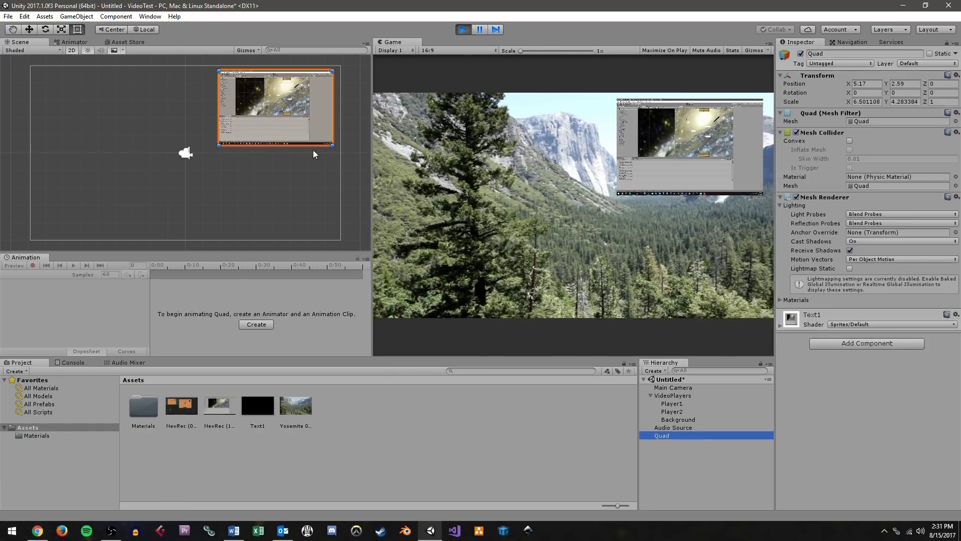
pyautogui.moveTo(219, 146)
pyautogui.mouseDown()
pyautogui.moveTo(53, 238)
pyautogui.moveTo(22, 238)
pyautogui.moveTo(941, 254)
pyautogui.moveTo(56, 217)
pyautogui.moveTo(202, 199)
pyautogui.moveTo(190, 198)
pyautogui.moveTo(193, 161)
pyautogui.moveTo(219, 148)
pyautogui.mouseUp()
pyautogui.moveTo(290, 118); pyautogui.dragTo(309, 94)
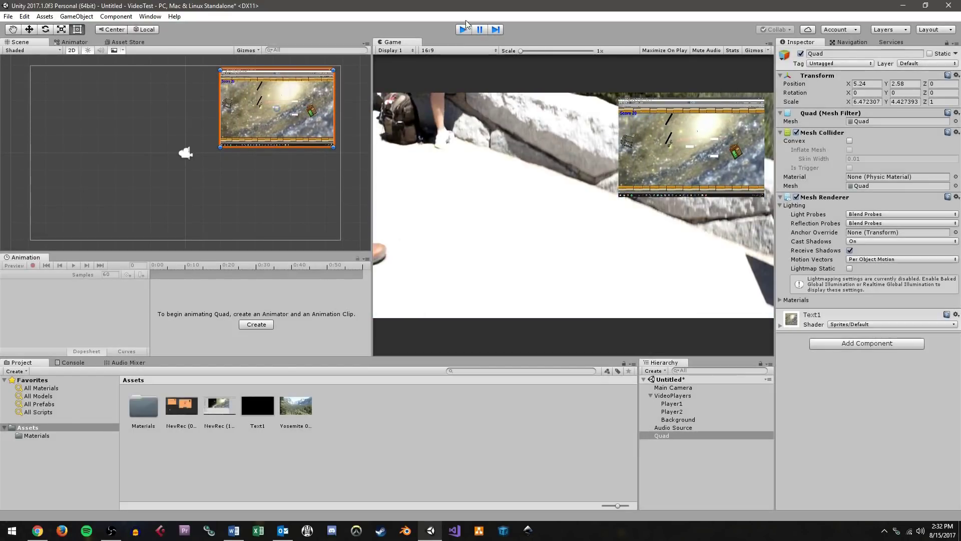
pyautogui.click(463, 29)
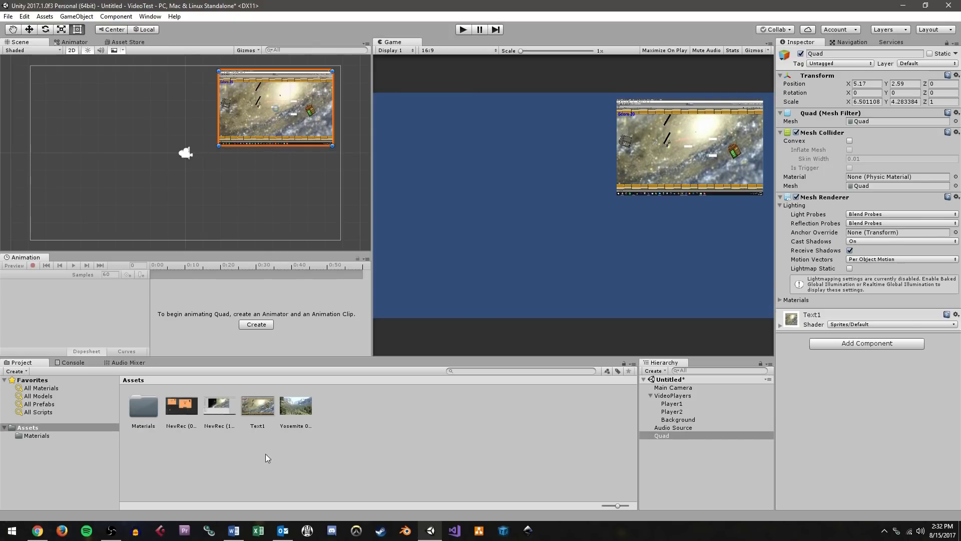
pyautogui.click(701, 411)
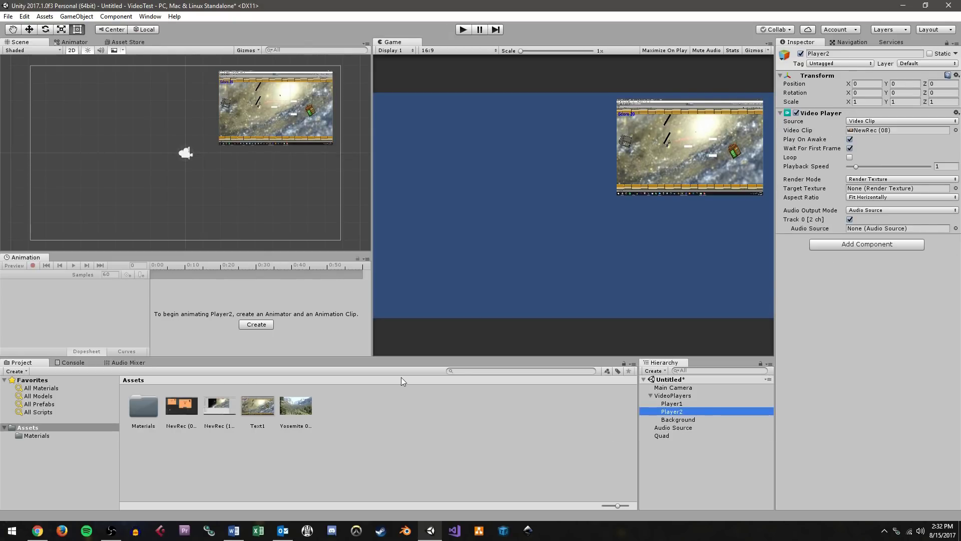
# Create a new Render Texture asset named Text2
pyautogui.click(44, 16)
pyautogui.moveTo(138, 29)
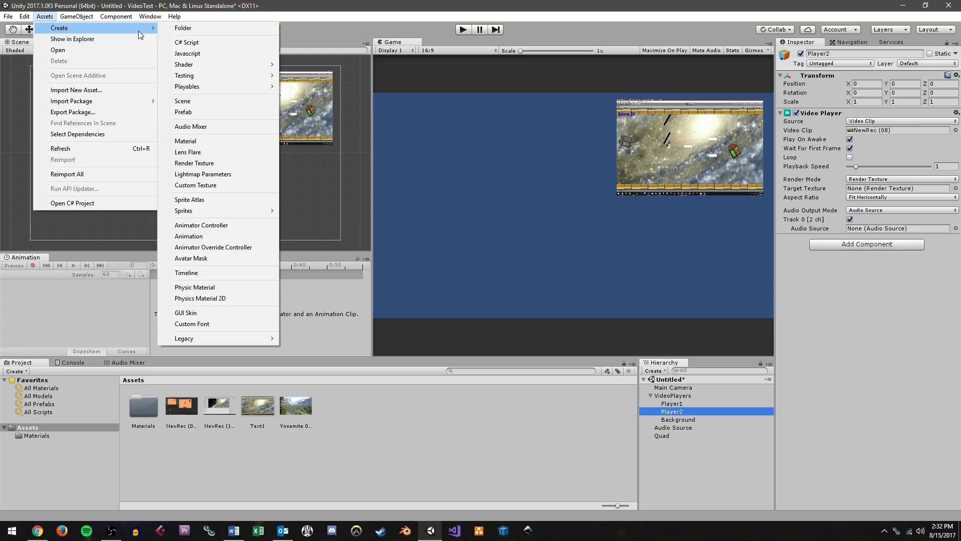
pyautogui.click(202, 163)
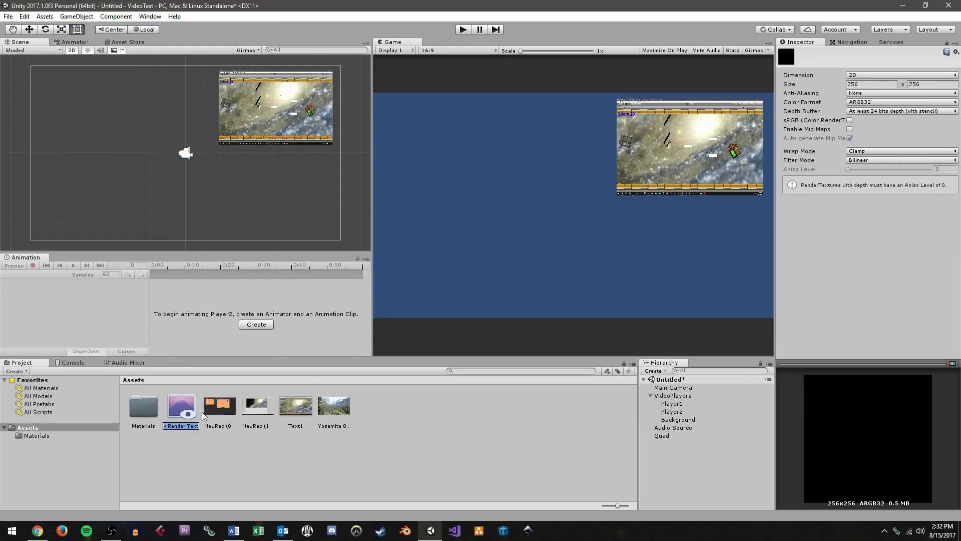
pyautogui.write('Text2')
pyautogui.press('Return')
# Set Text2's size to 1920 x 1080 with 2-sample anti-aliasing
pyautogui.click(865, 84)
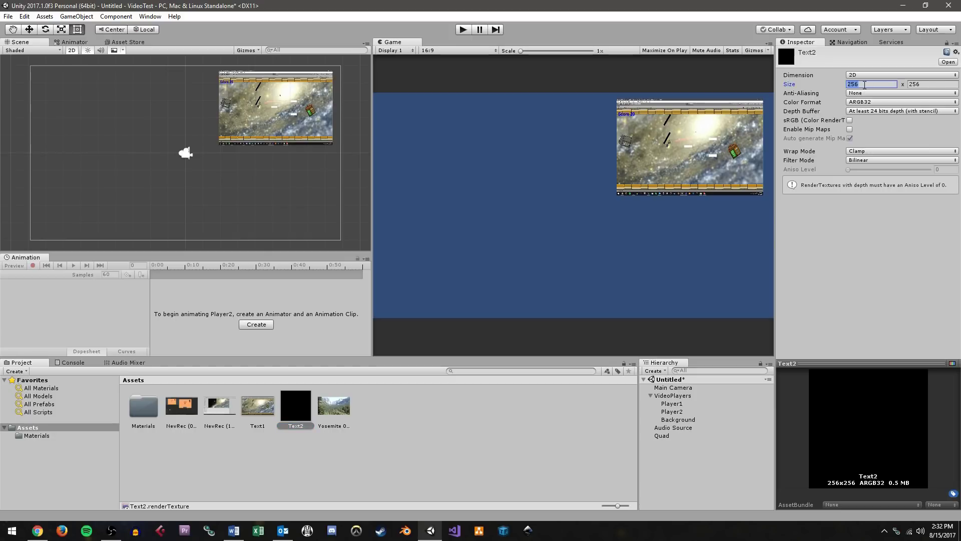
pyautogui.write('1920')
pyautogui.press('Tab')
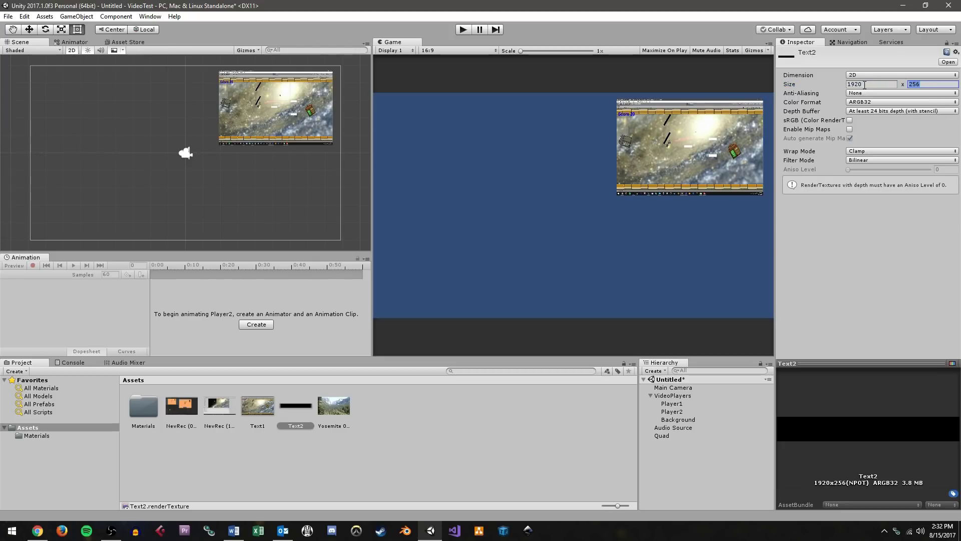
pyautogui.write('1080')
pyautogui.click(884, 94)
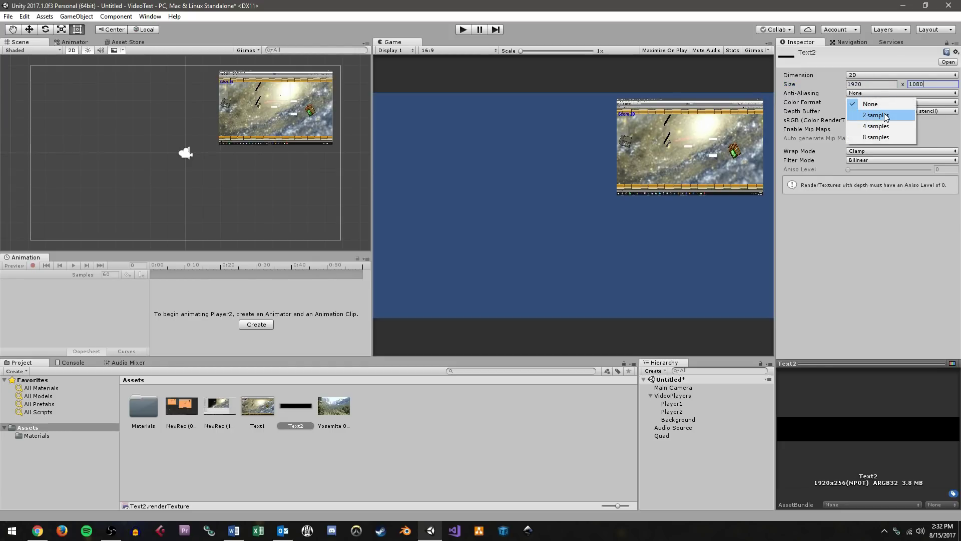
pyautogui.click(884, 113)
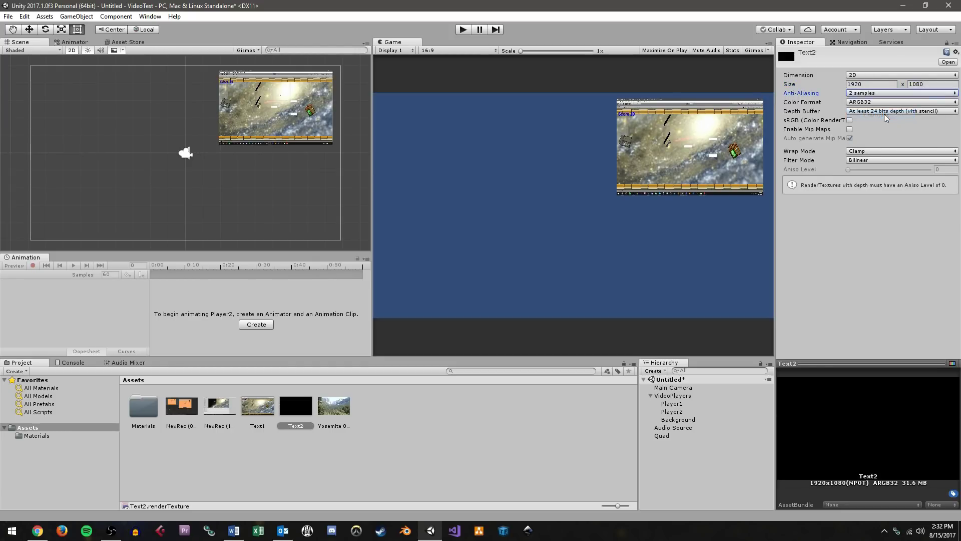
pyautogui.click(439, 448)
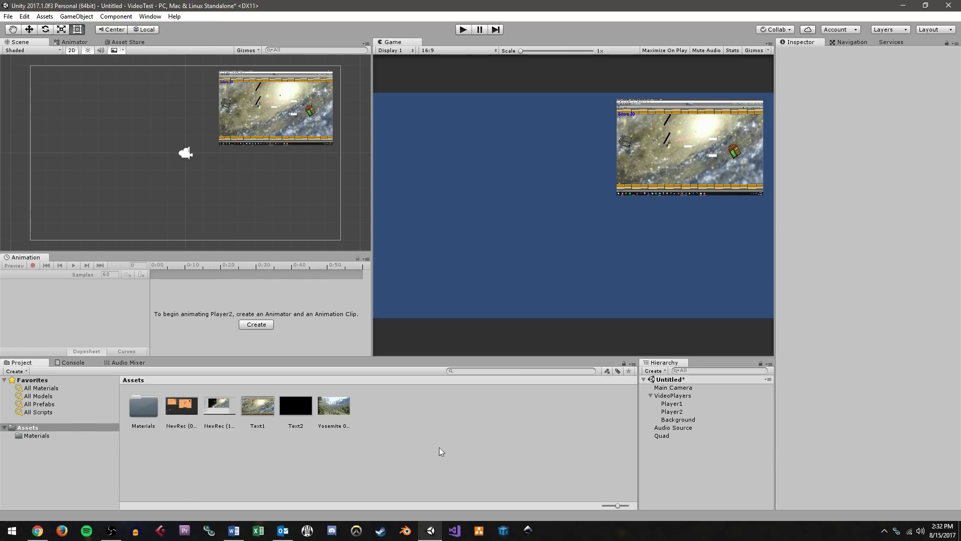
# Add a second Quad and move and enlarge it in the lower left of the scene
pyautogui.click(76, 16)
pyautogui.moveTo(101, 49)
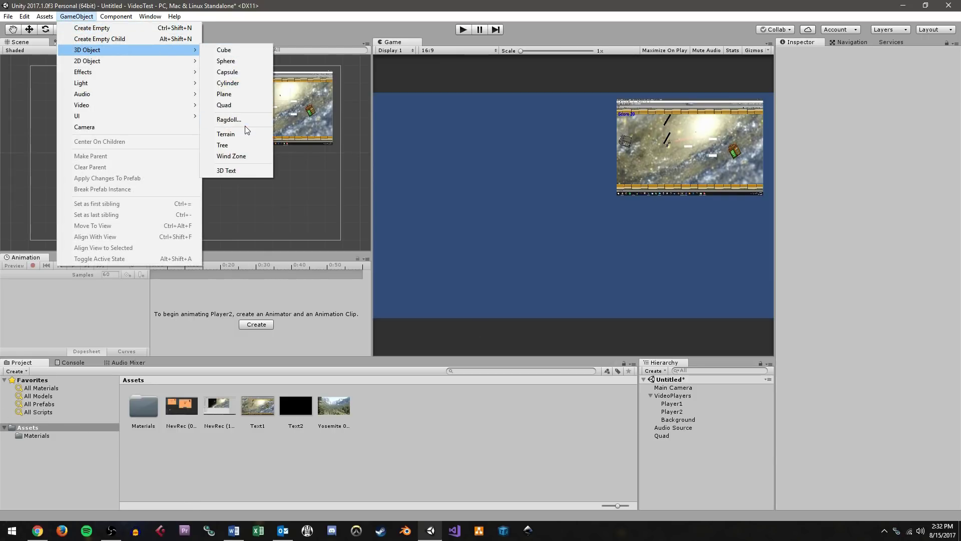
pyautogui.click(223, 106)
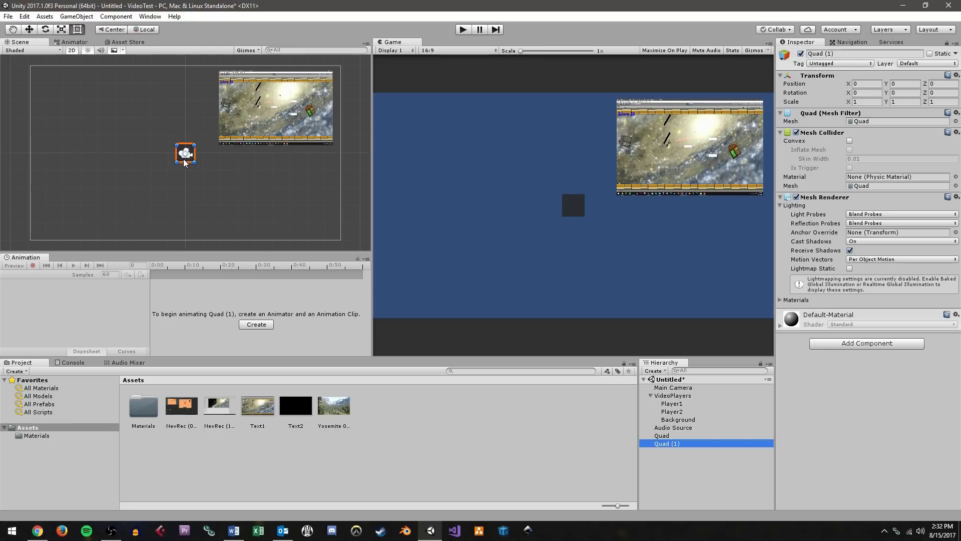
pyautogui.moveTo(182, 161); pyautogui.dragTo(152, 228)
pyautogui.moveTo(302, 412); pyautogui.dragTo(142, 206)
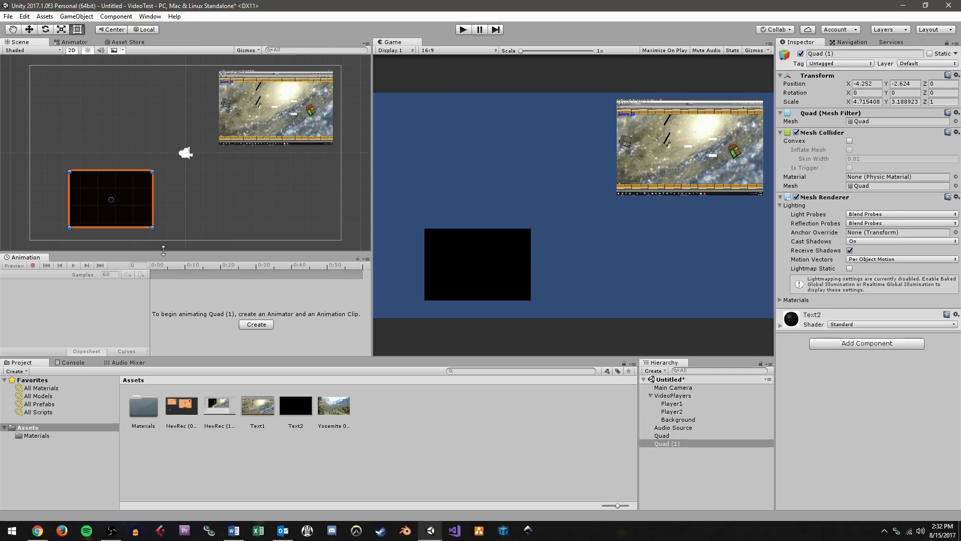
# Switch the Text2 material's shader to Sprites/Default
pyautogui.click(50, 435)
pyautogui.click(185, 416)
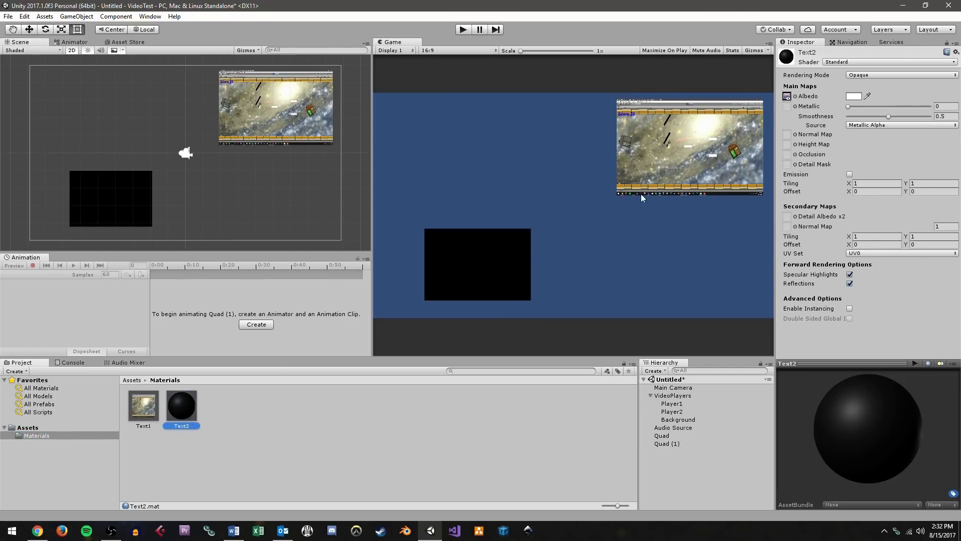
pyautogui.click(858, 63)
pyautogui.moveTo(864, 161)
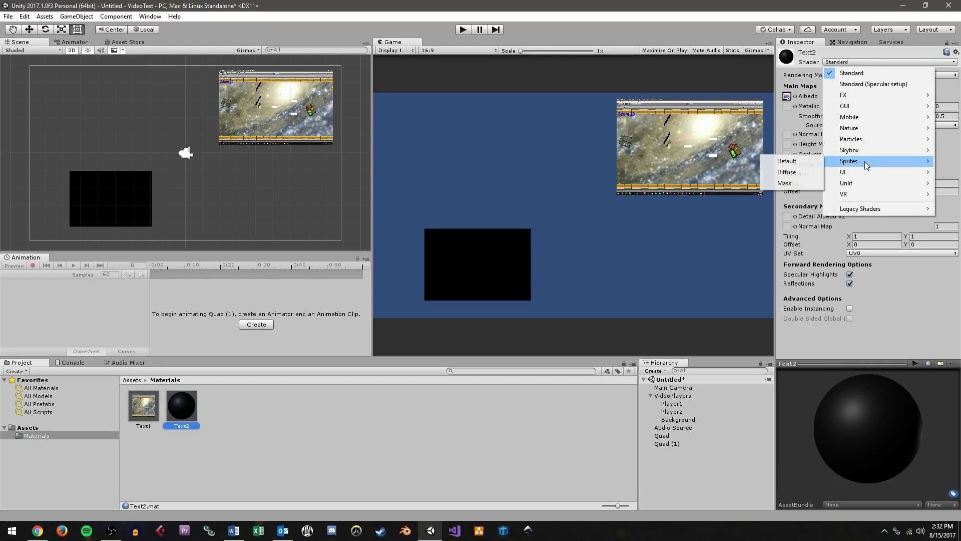
pyautogui.click(801, 161)
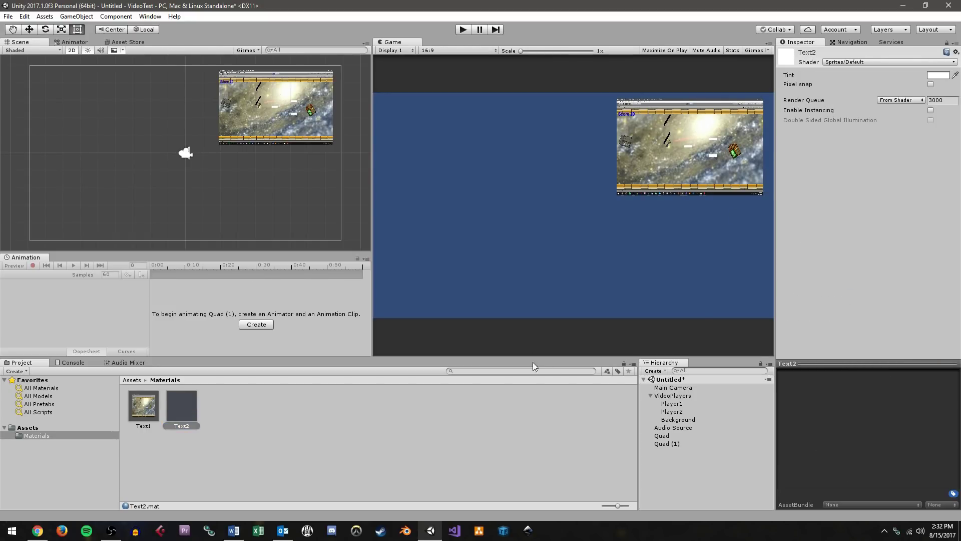
pyautogui.click(673, 412)
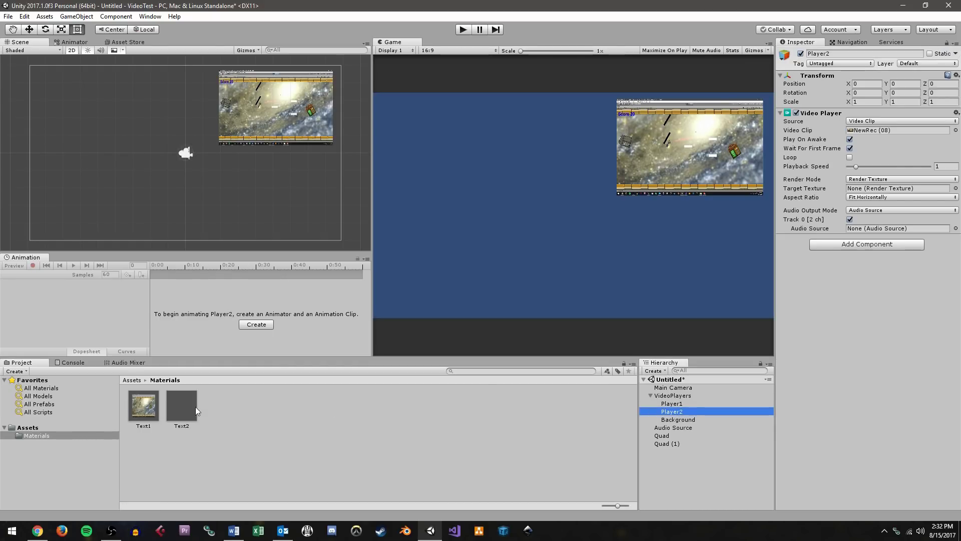
# Assign Text2 as Player2's Target Texture, enable Loop and disable Wait For First Frame
pyautogui.moveTo(194, 412); pyautogui.dragTo(868, 188)
pyautogui.click(70, 428)
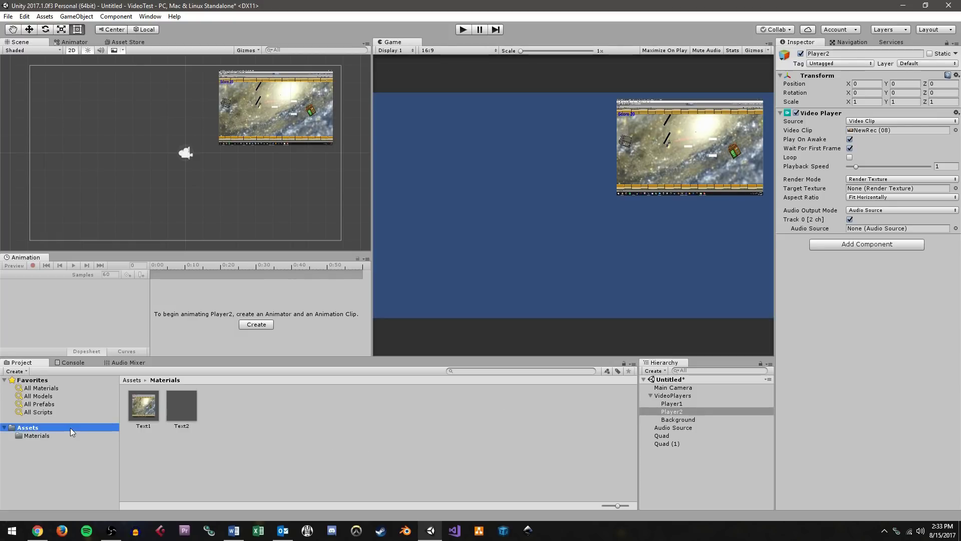
pyautogui.click(299, 414)
pyautogui.moveTo(298, 415); pyautogui.dragTo(868, 190)
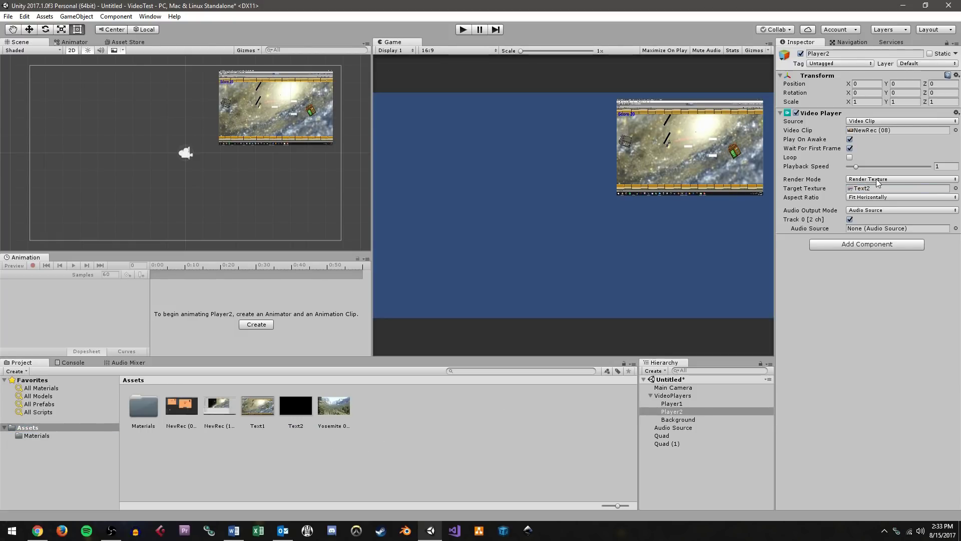
pyautogui.click(866, 180)
pyautogui.click(881, 212)
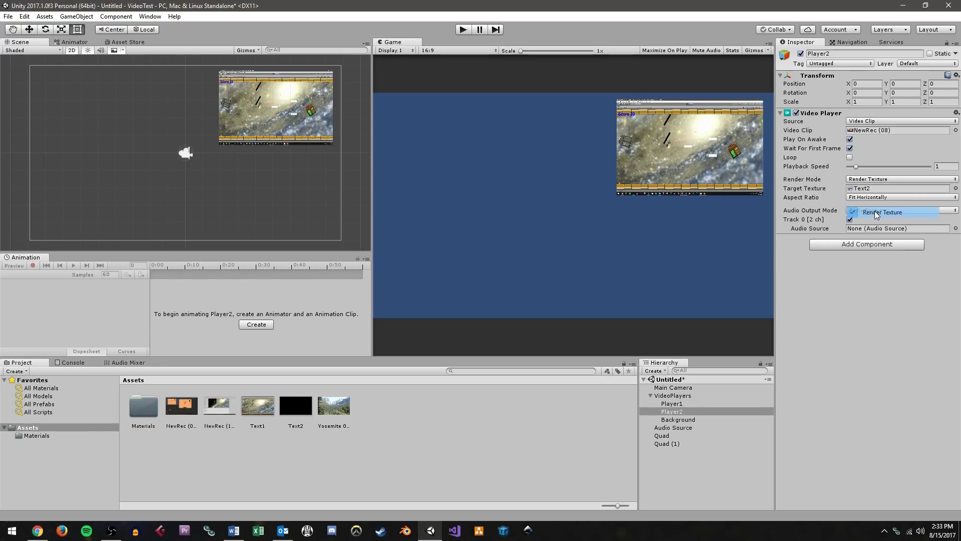
pyautogui.click(850, 157)
pyautogui.click(850, 148)
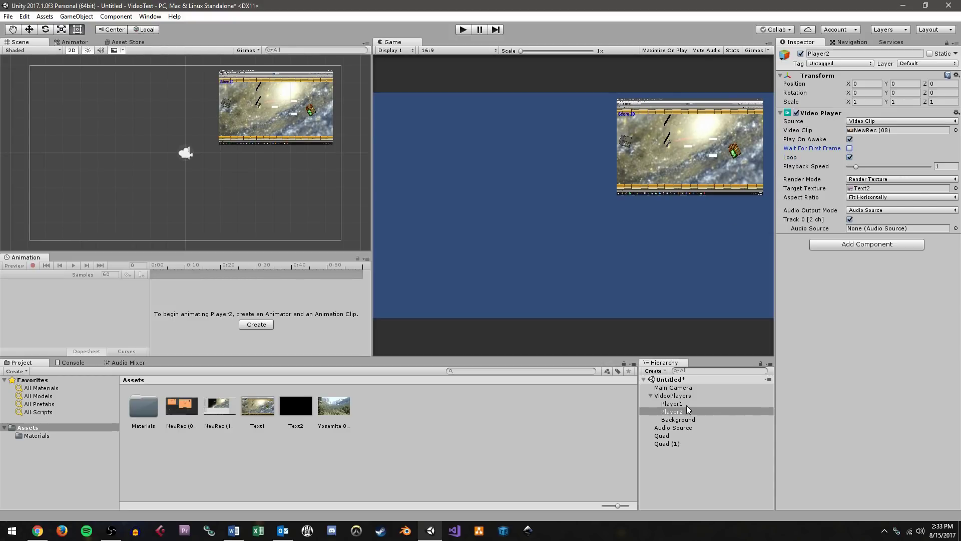
# Enable Loop and disable Wait For First Frame on Player1, then run the scene
pyautogui.click(672, 403)
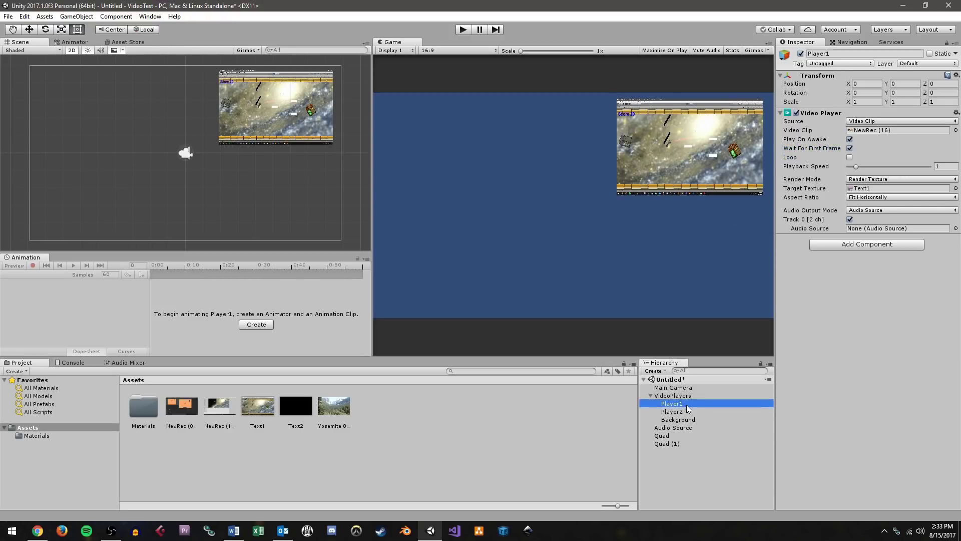
pyautogui.click(850, 157)
pyautogui.click(849, 148)
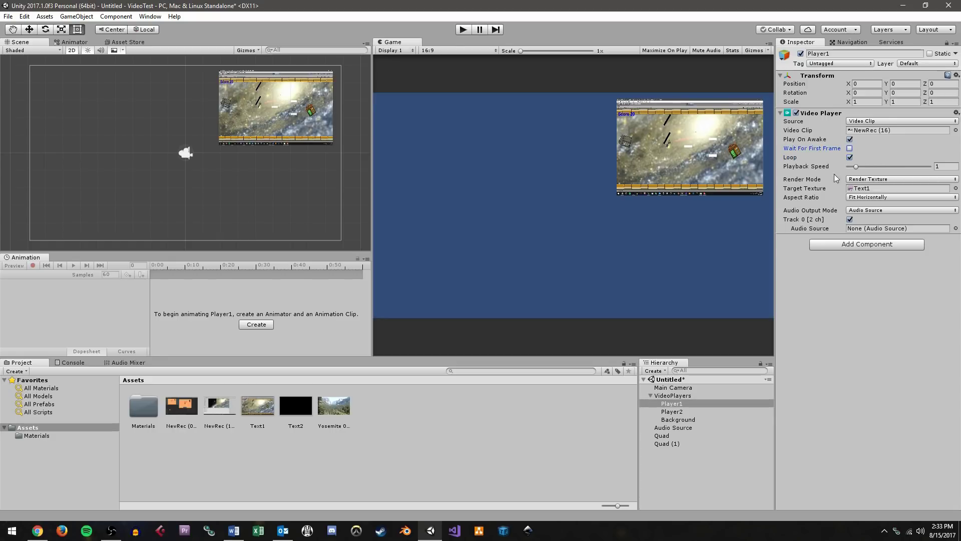
pyautogui.click(466, 31)
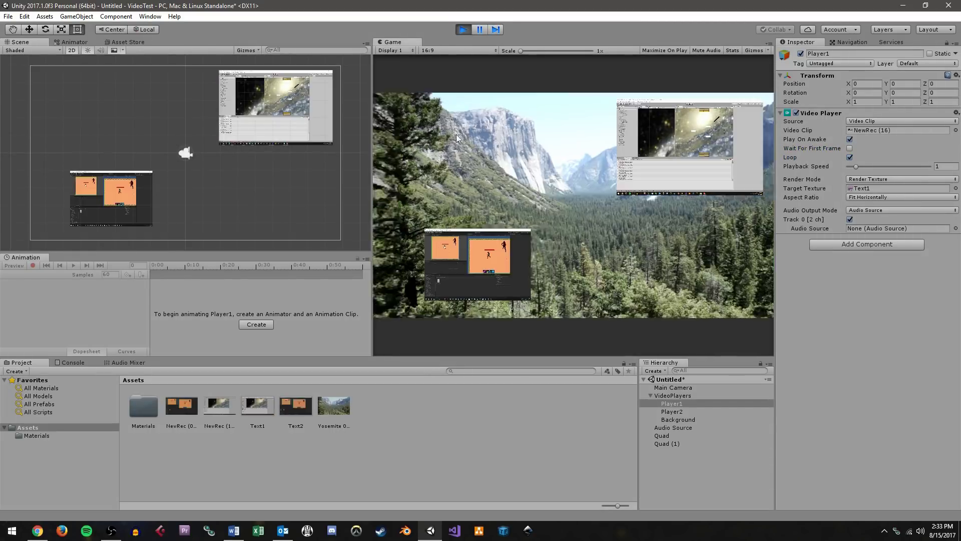
# Enlarge Quad (1) to about 7.45 x 5.61 and move it up-left over the background
pyautogui.click(681, 444)
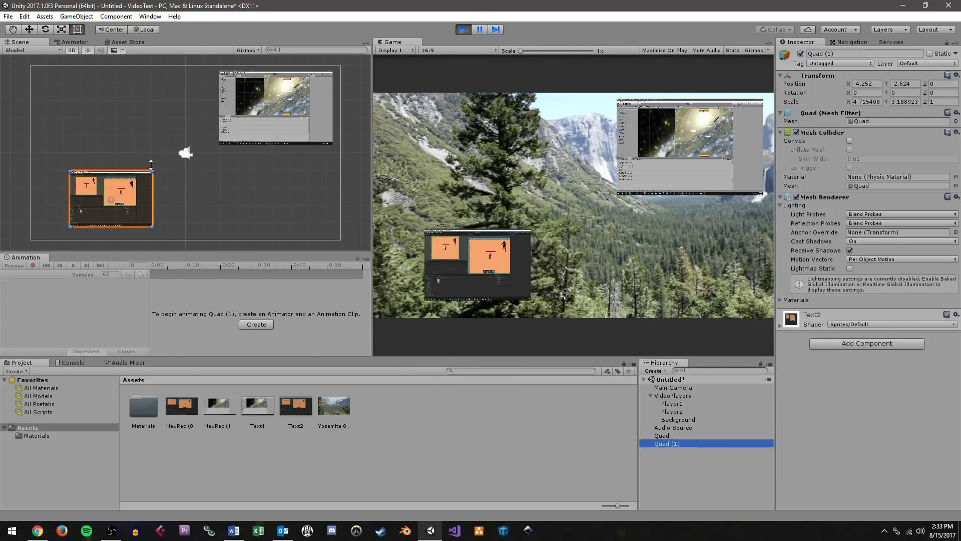
pyautogui.moveTo(153, 171); pyautogui.dragTo(127, 128)
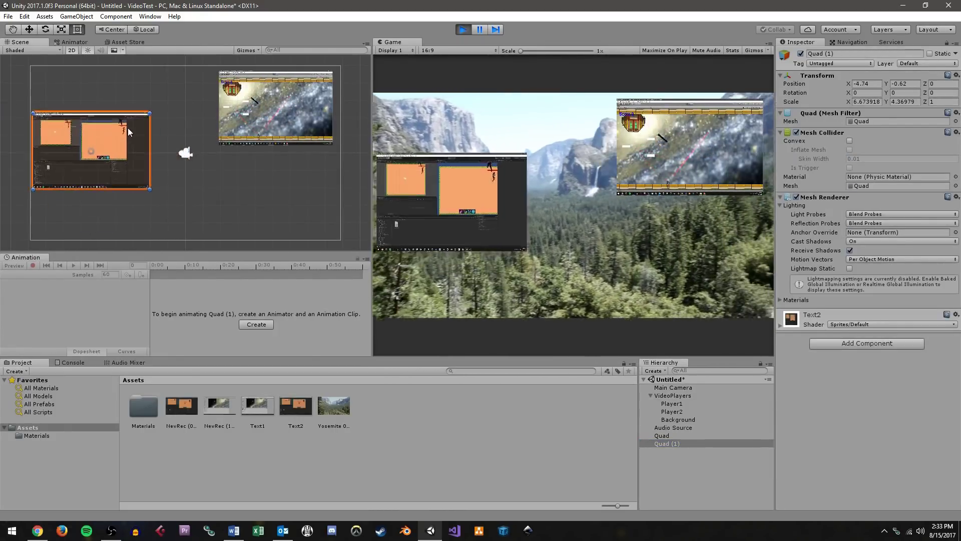
pyautogui.moveTo(150, 181); pyautogui.dragTo(175, 200)
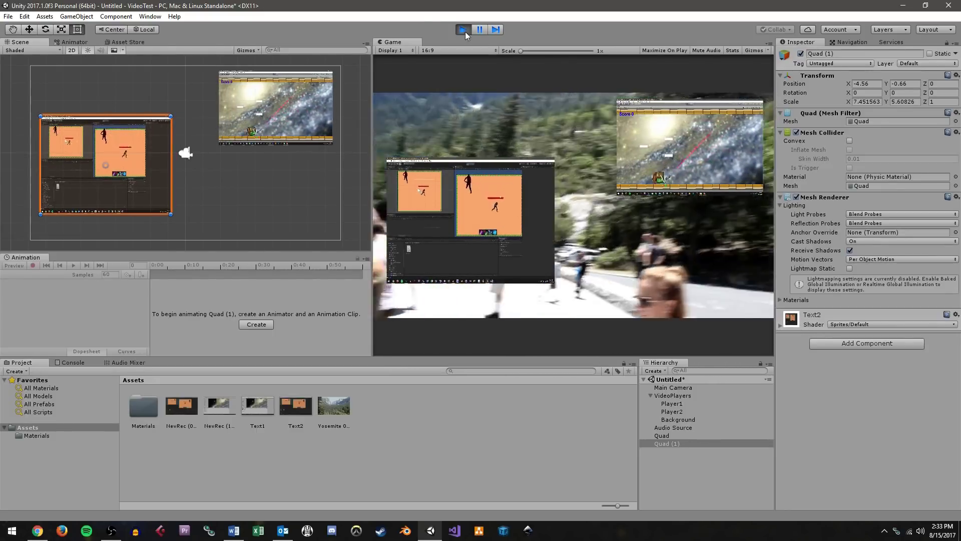
# Review the video player settings of Player2, Player1 and the Background
pyautogui.click(686, 413)
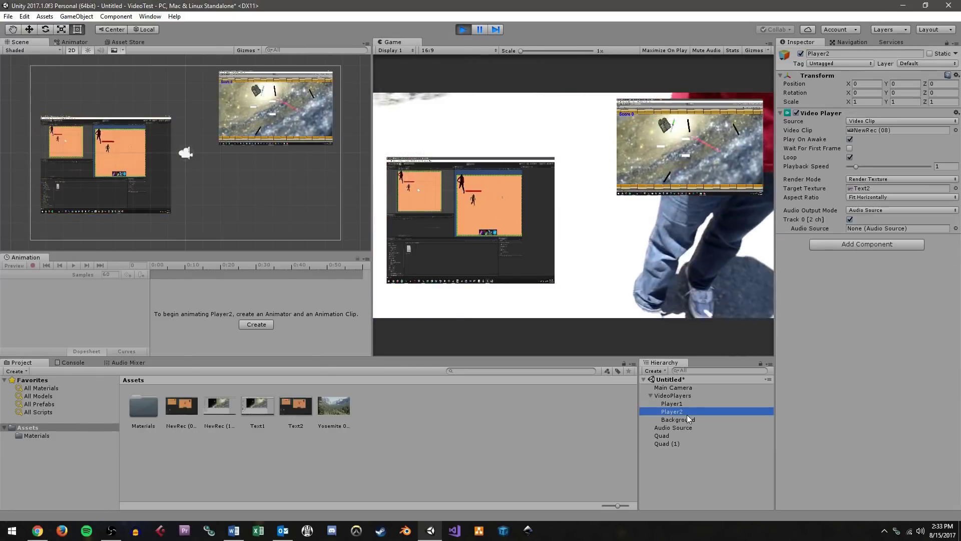
pyautogui.click(689, 403)
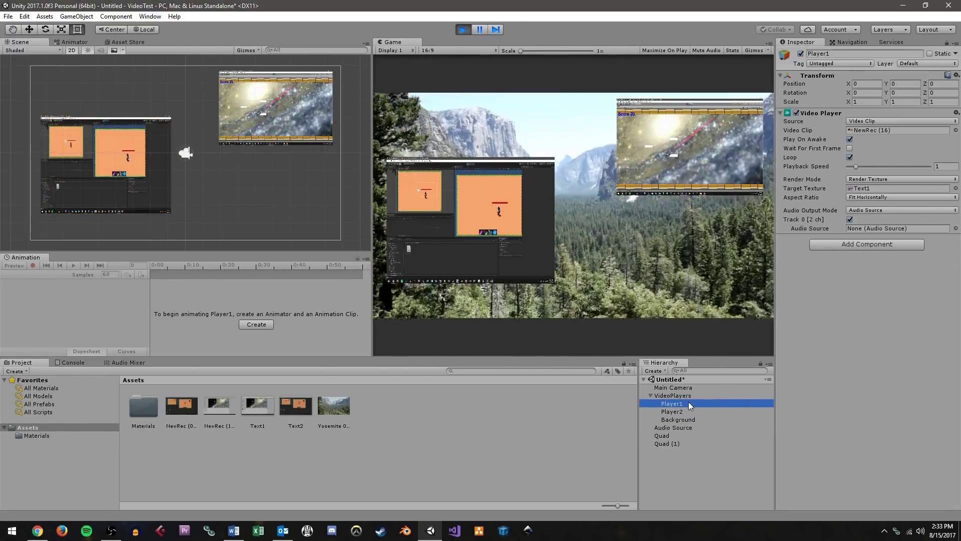
pyautogui.click(683, 419)
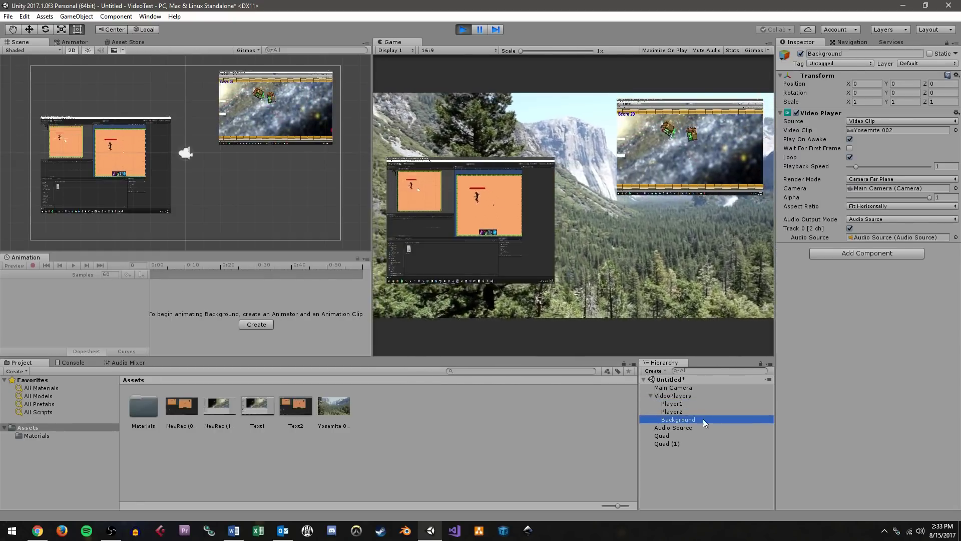
# Lower the Background video's alpha to about 0.5, settle its playback speed near 1.9, then stop the scene
pyautogui.moveTo(930, 197); pyautogui.dragTo(889, 206)
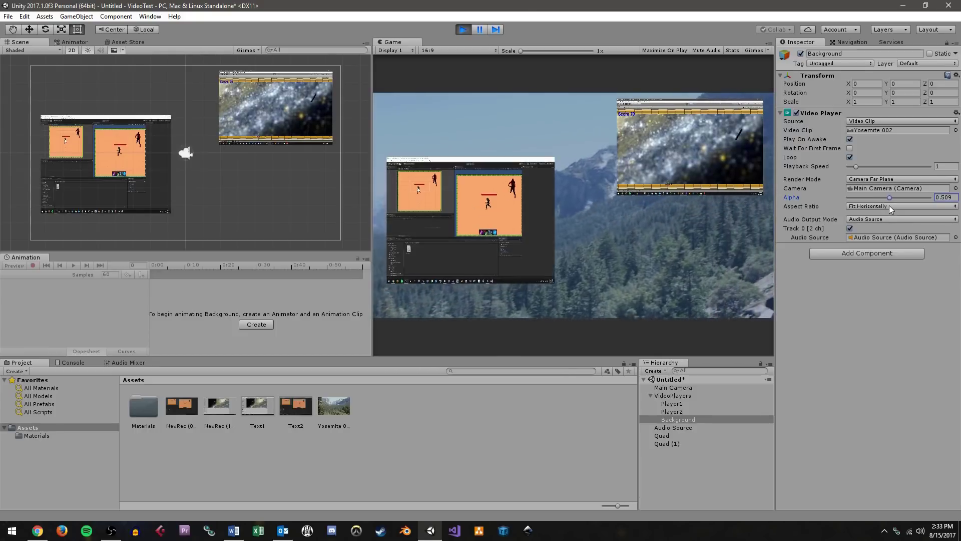
pyautogui.moveTo(855, 170); pyautogui.dragTo(849, 173)
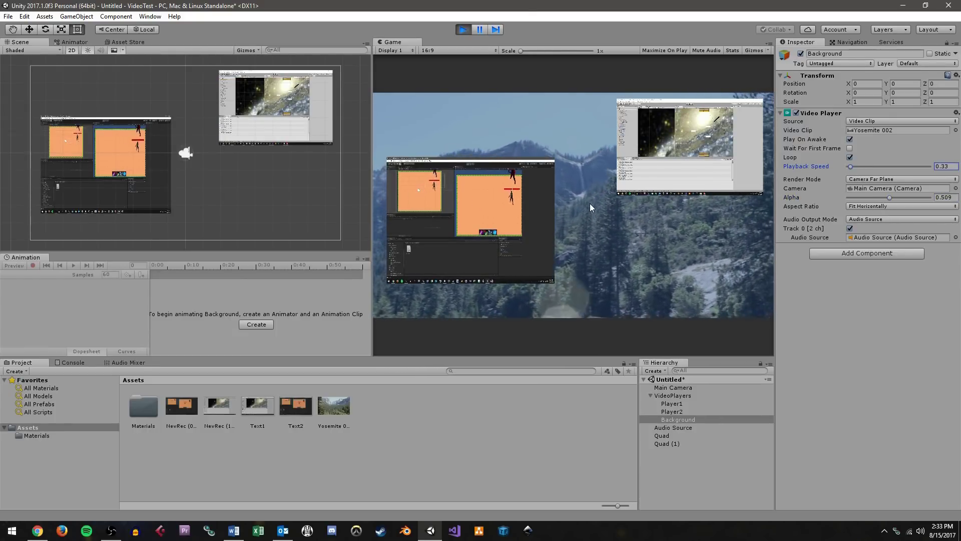
pyautogui.moveTo(848, 166); pyautogui.dragTo(888, 172)
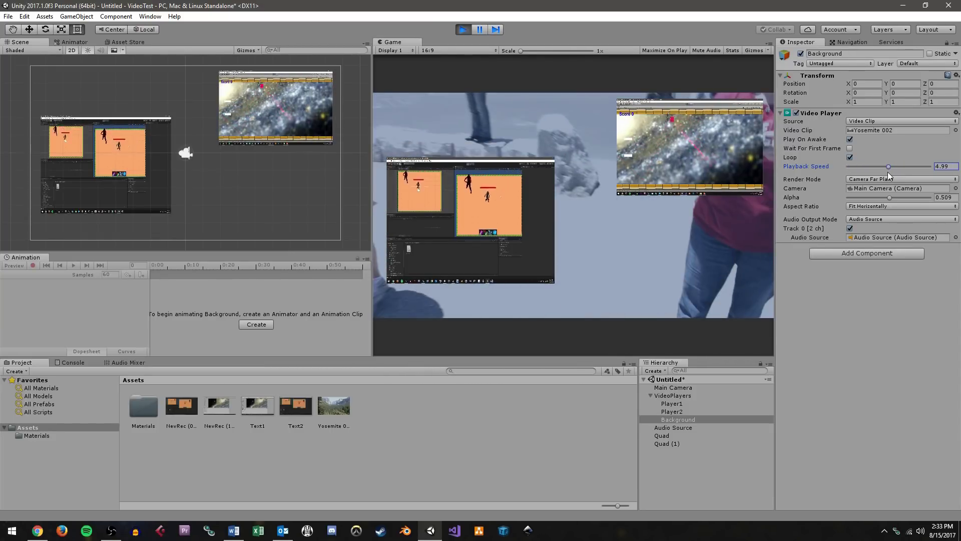
pyautogui.moveTo(887, 172); pyautogui.dragTo(870, 167)
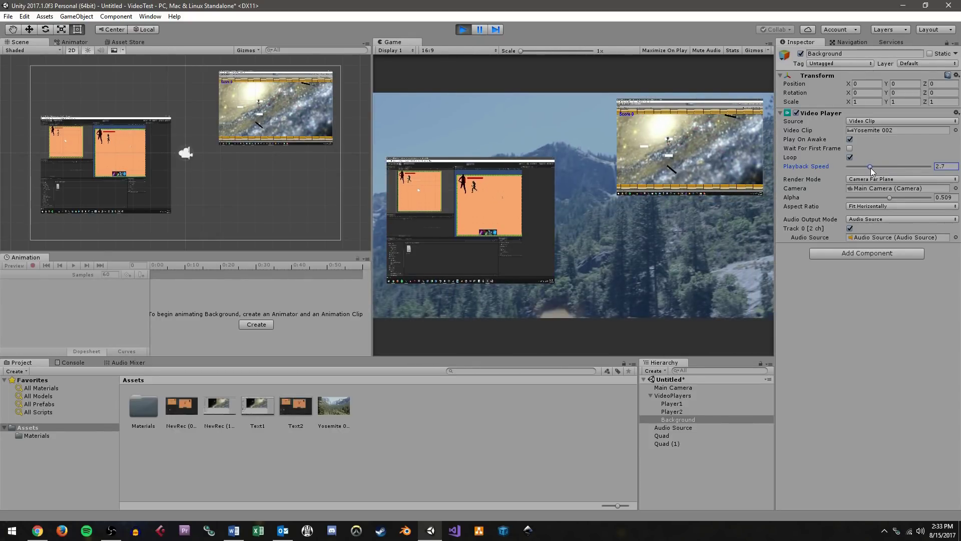
pyautogui.moveTo(870, 167); pyautogui.dragTo(864, 166)
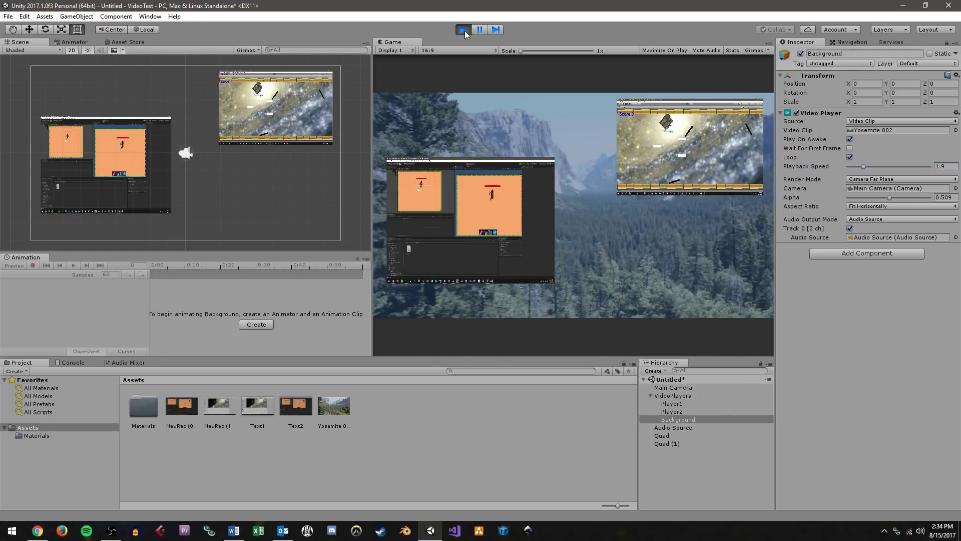
pyautogui.click(465, 31)
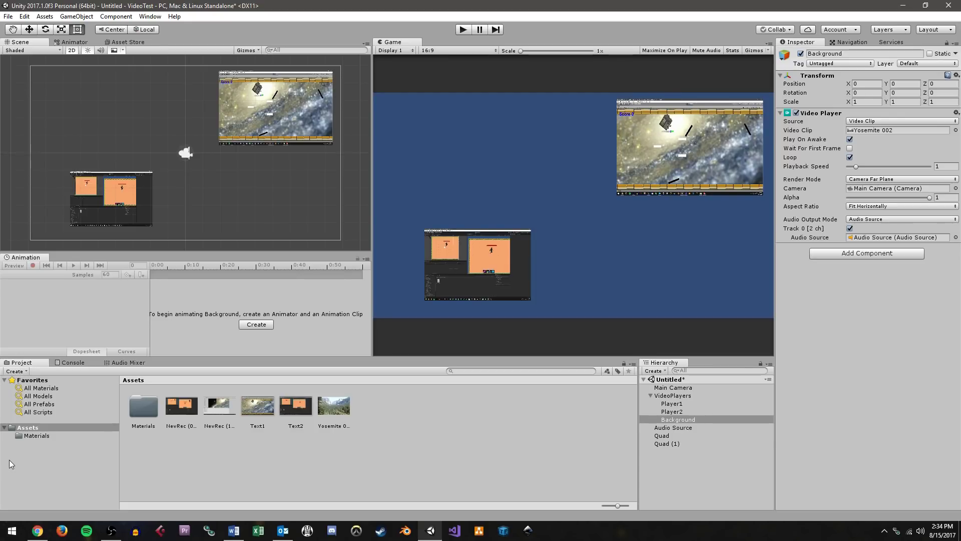
# Select the Text2 material in Assets > Materials and expand Saved Properties > Colors > _Color in Debug view
pyautogui.click(26, 436)
pyautogui.click(178, 413)
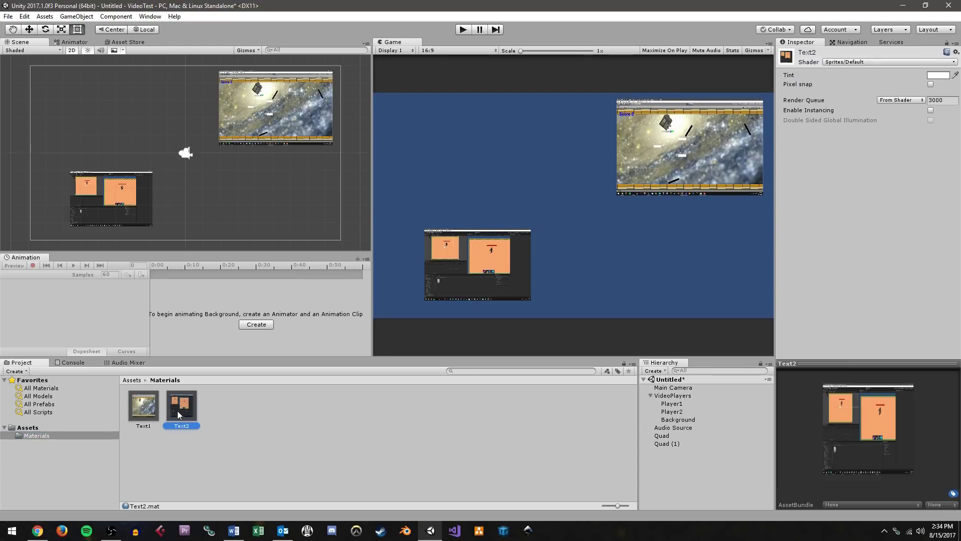
pyautogui.click(956, 43)
pyautogui.click(916, 63)
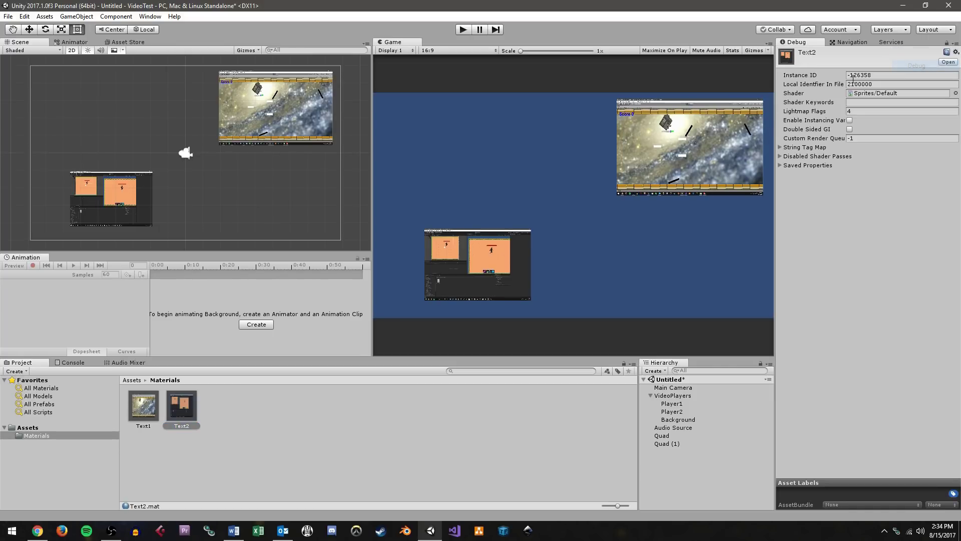
pyautogui.click(779, 166)
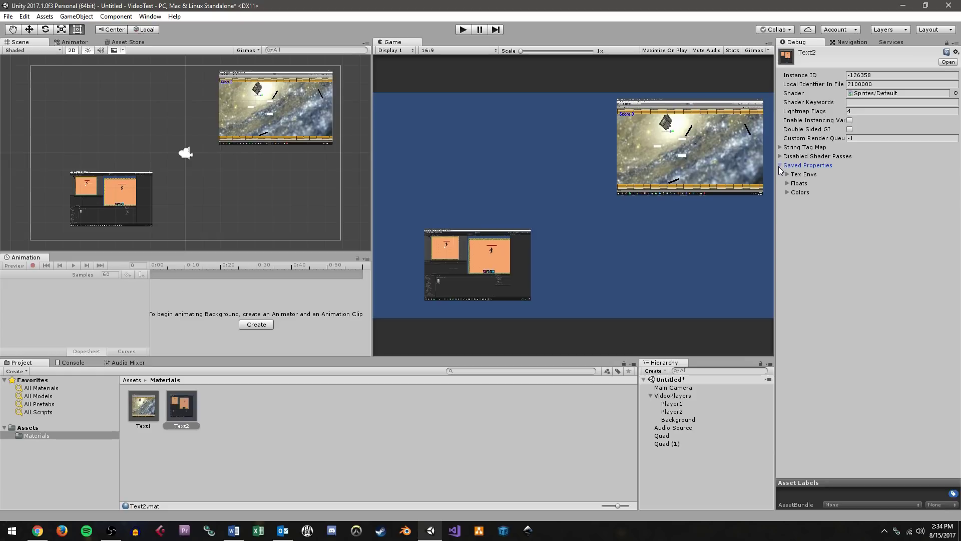
pyautogui.click(786, 192)
pyautogui.click(795, 211)
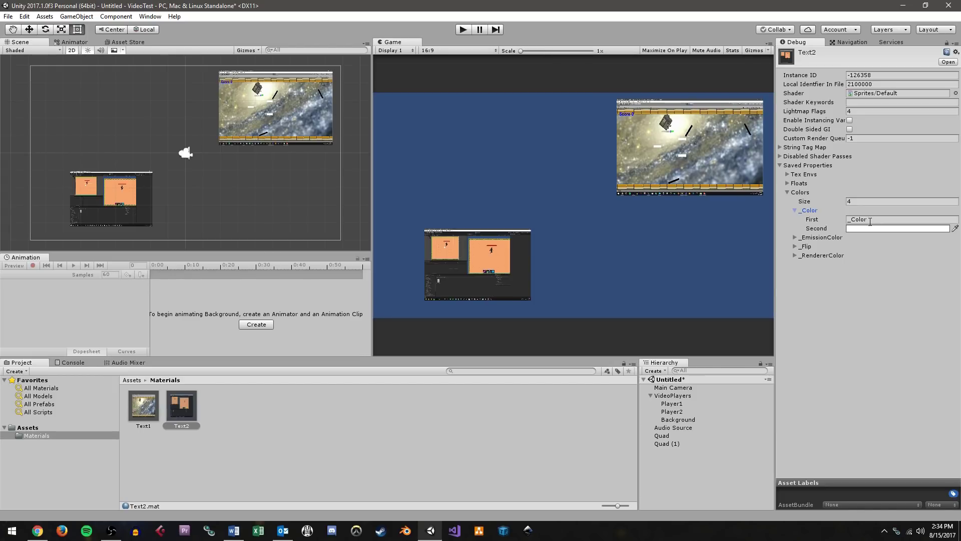
# Return the Inspector to Normal view and select the Text1 material
pyautogui.click(956, 42)
pyautogui.click(916, 52)
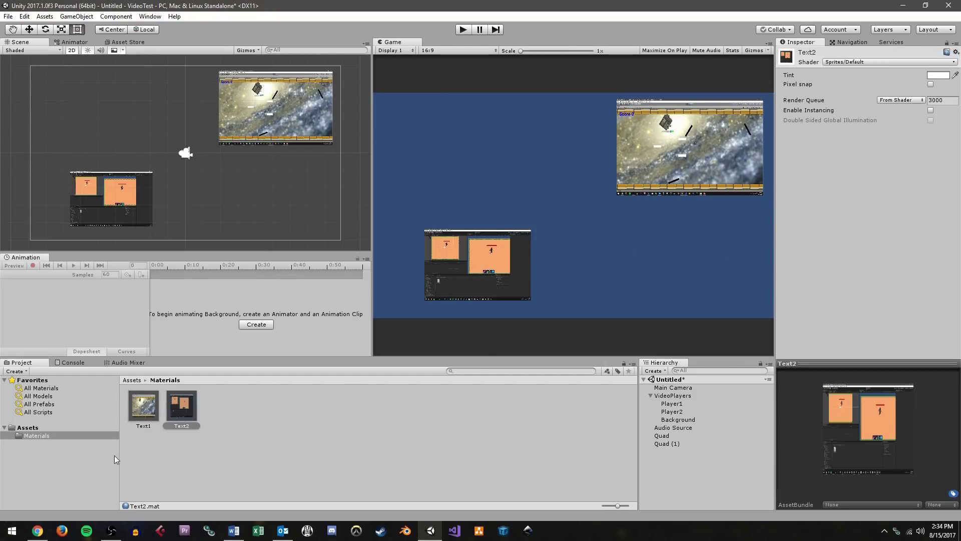
pyautogui.click(133, 412)
pyautogui.click(185, 405)
pyautogui.click(937, 75)
pyautogui.moveTo(475, 266); pyautogui.dragTo(430, 266)
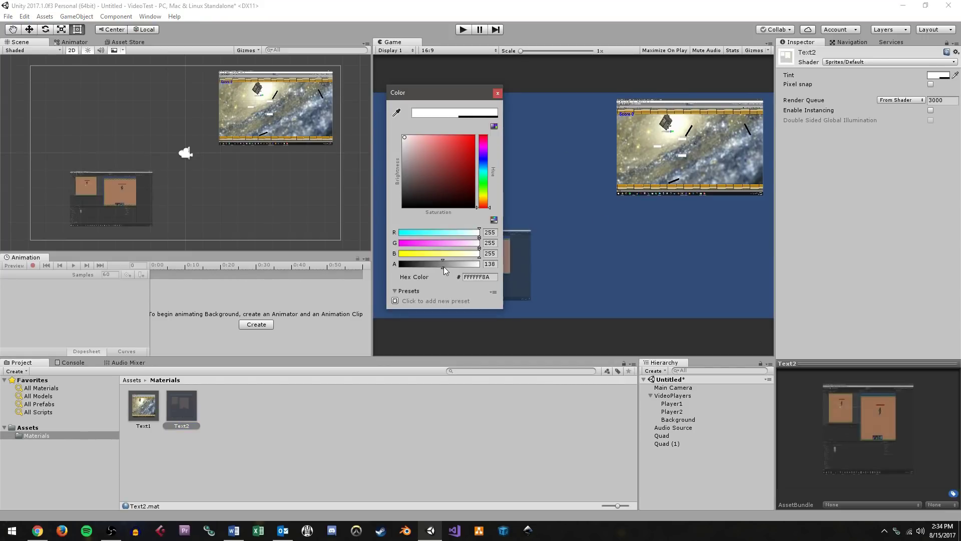
pyautogui.moveTo(455, 93); pyautogui.dragTo(367, 80)
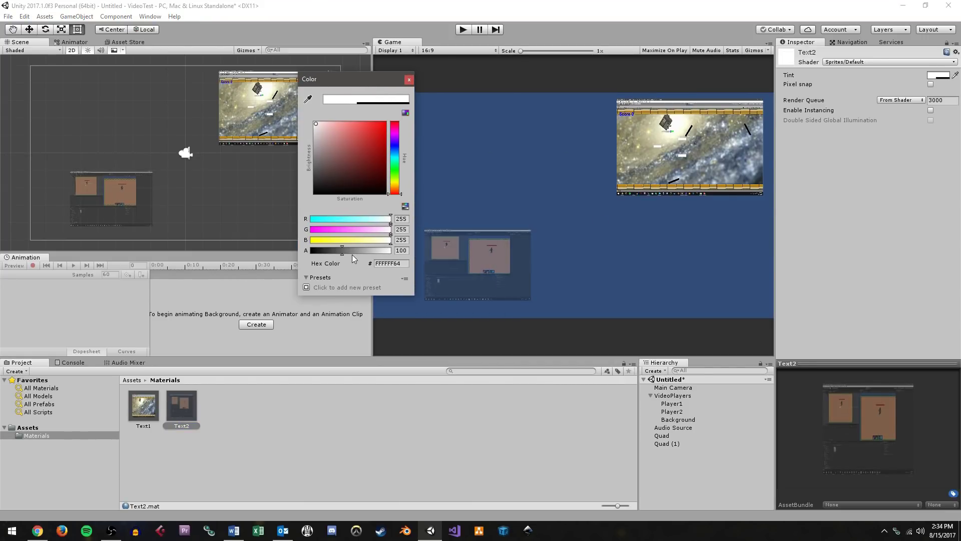
pyautogui.click(352, 253)
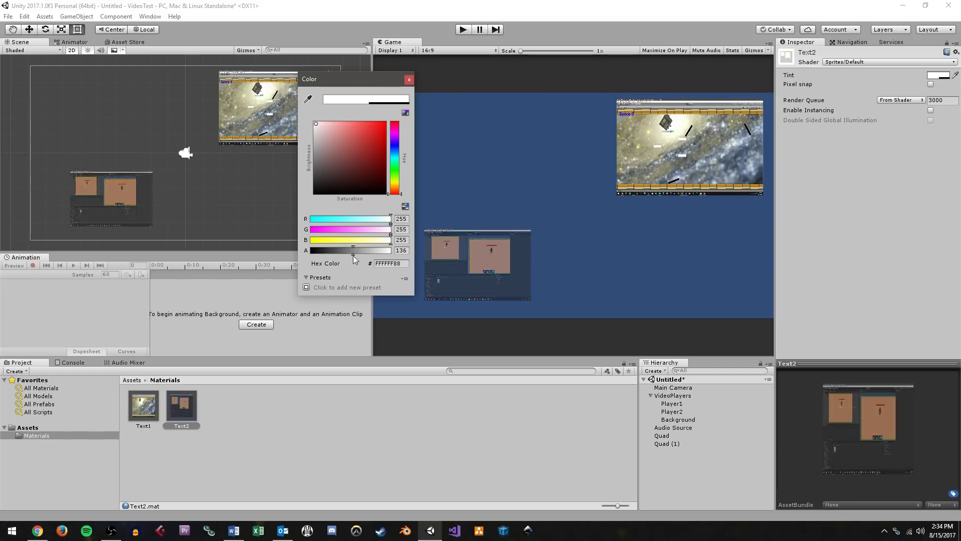
pyautogui.moveTo(353, 253); pyautogui.dragTo(437, 224)
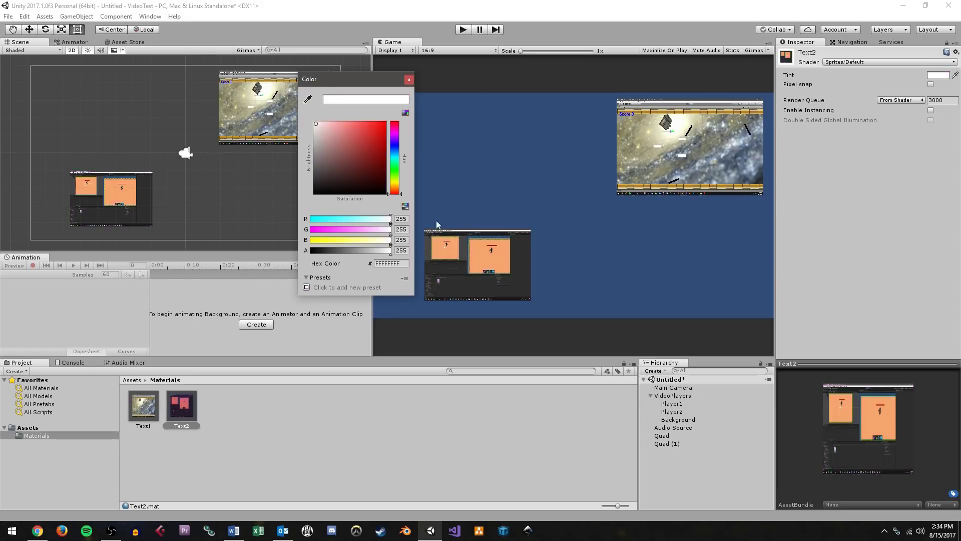
pyautogui.click(409, 79)
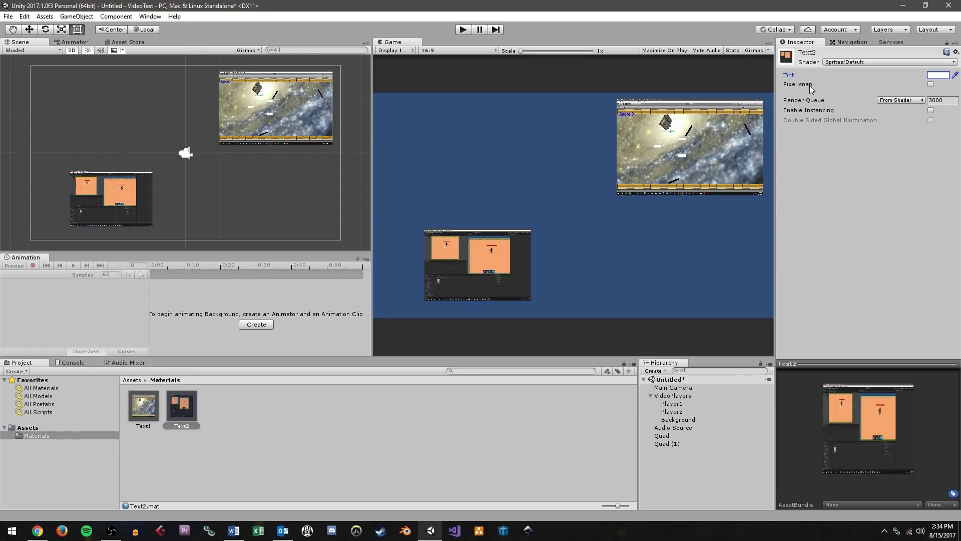